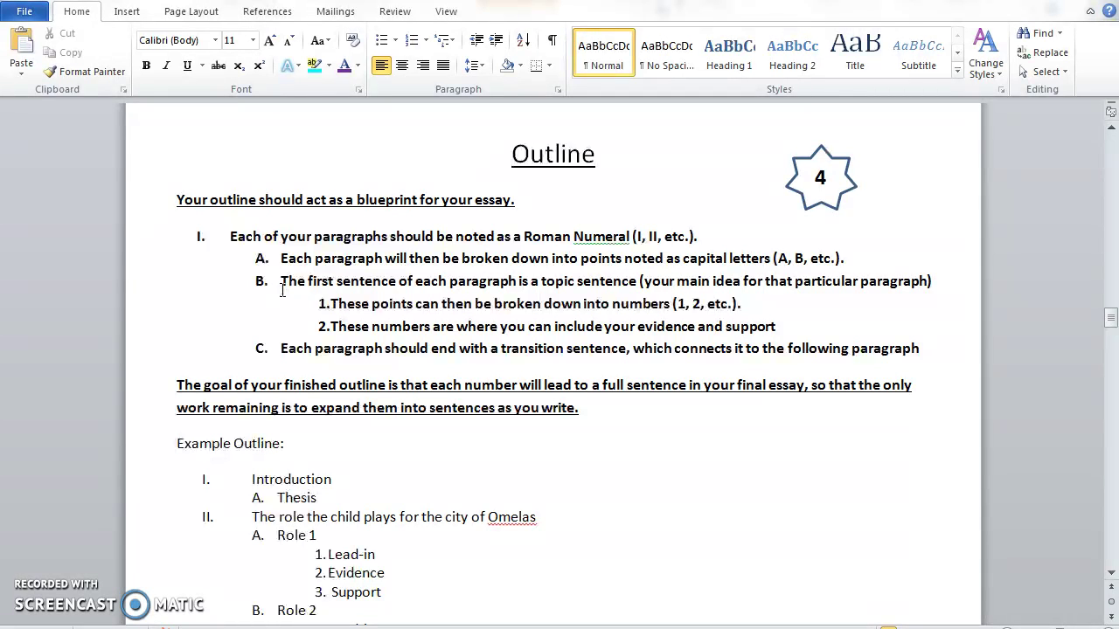
Step: Read through the outline instructions and the example outline down to the blank outline template
click(301, 308)
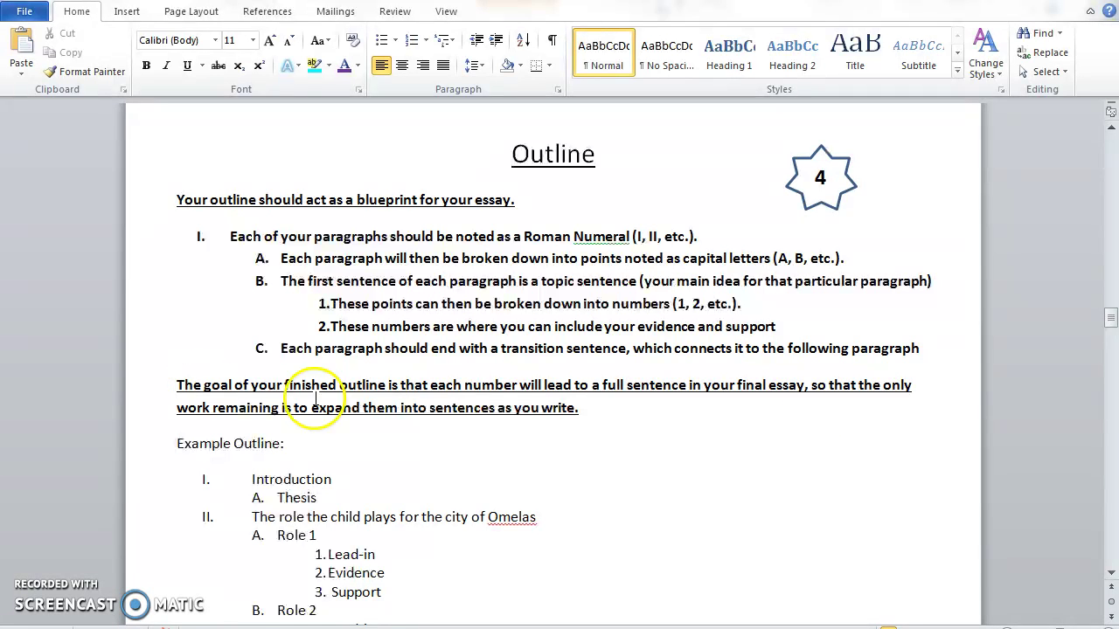
click(1111, 574)
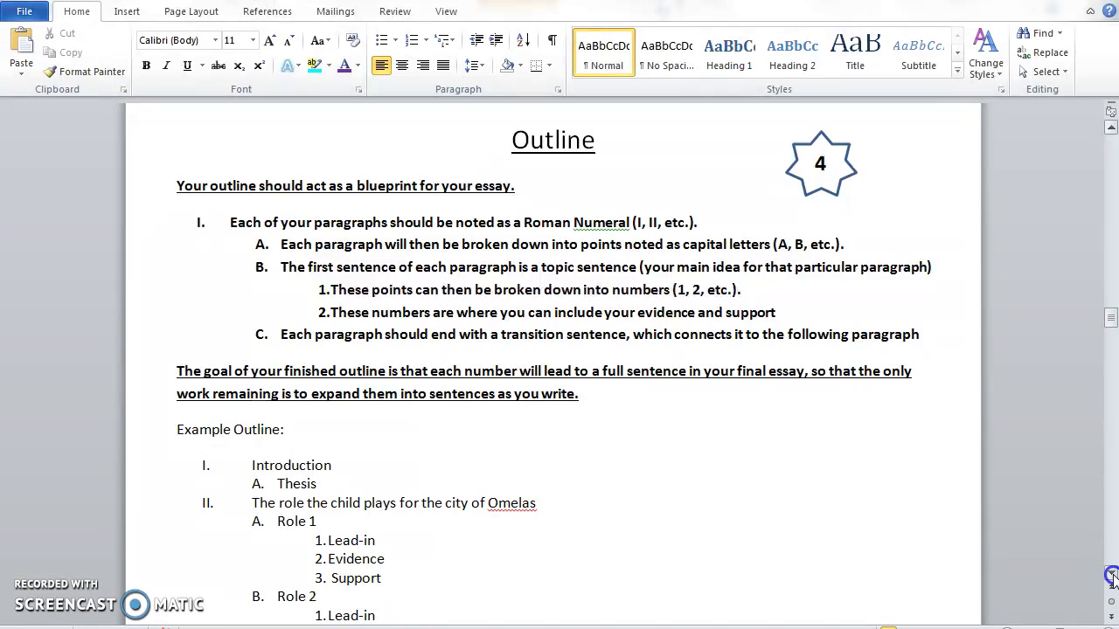
click(1111, 574)
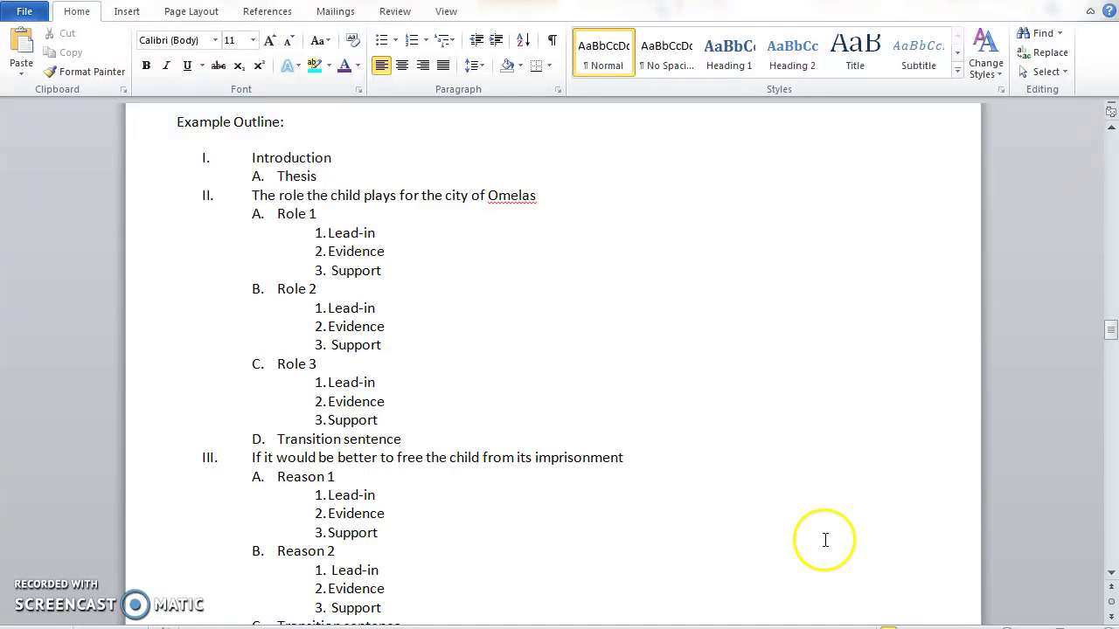
click(1111, 573)
scroll(1110, 574, down, 6)
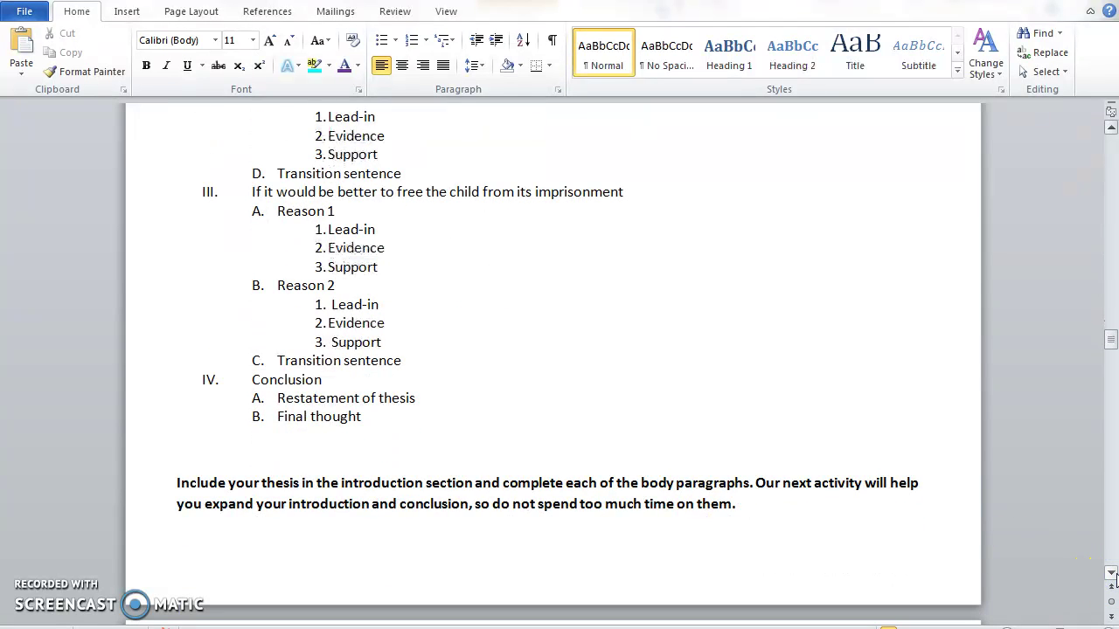
click(373, 548)
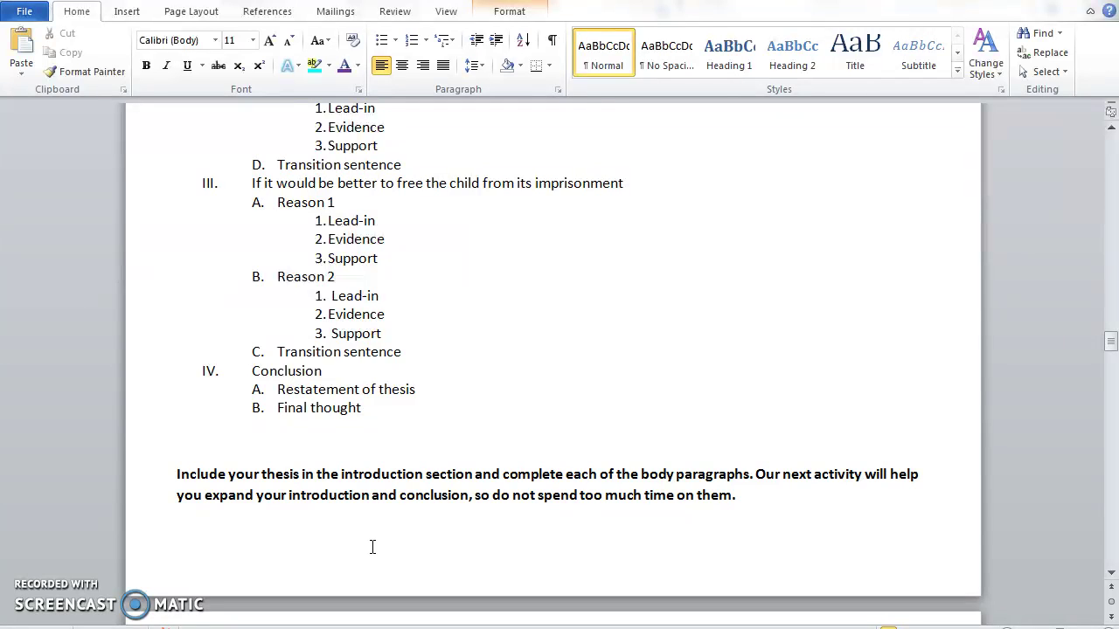
click(1111, 572)
drag(1111, 572, 1112, 574)
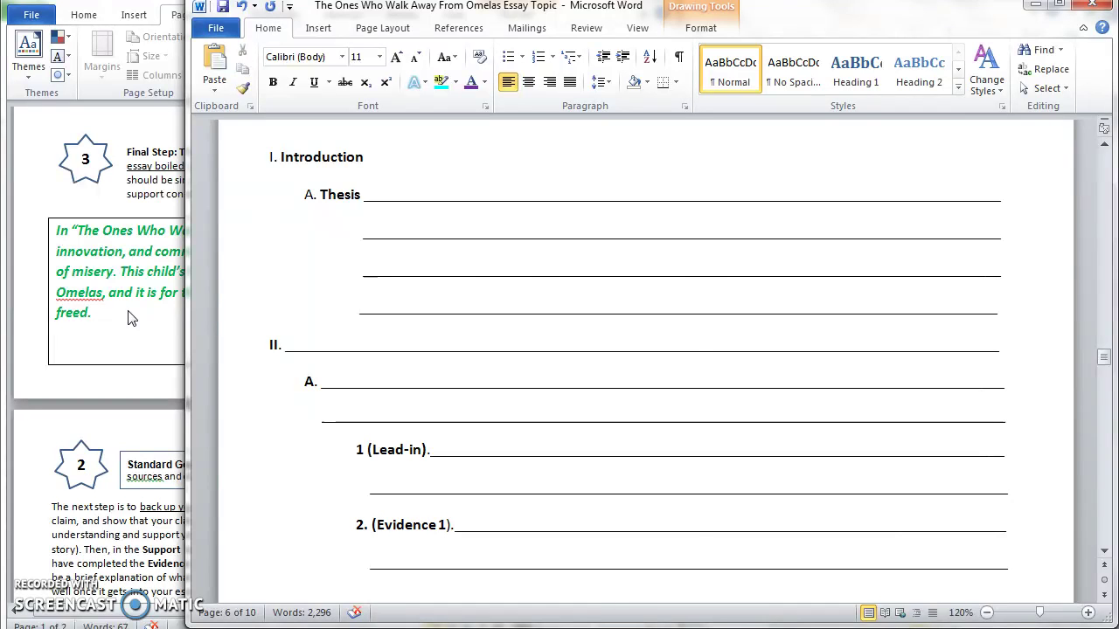
Step: Copy the green thesis statement from the planning document and paste it as text only onto the Thesis lines under Introduction
triple_click(129, 318)
key(ctrl+c)
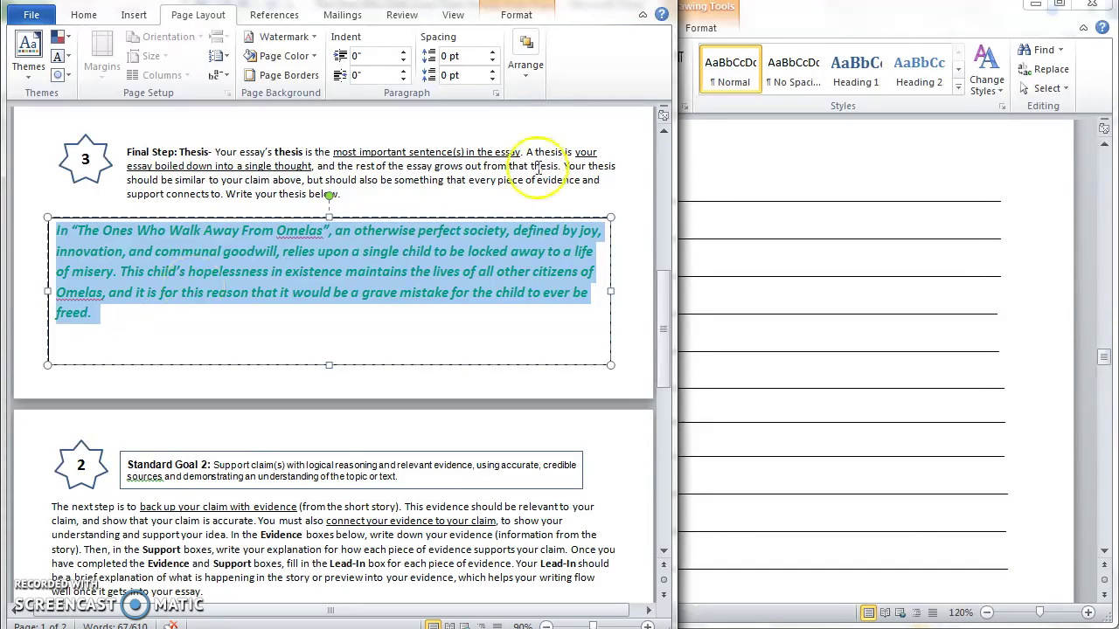
click(716, 194)
click(566, 186)
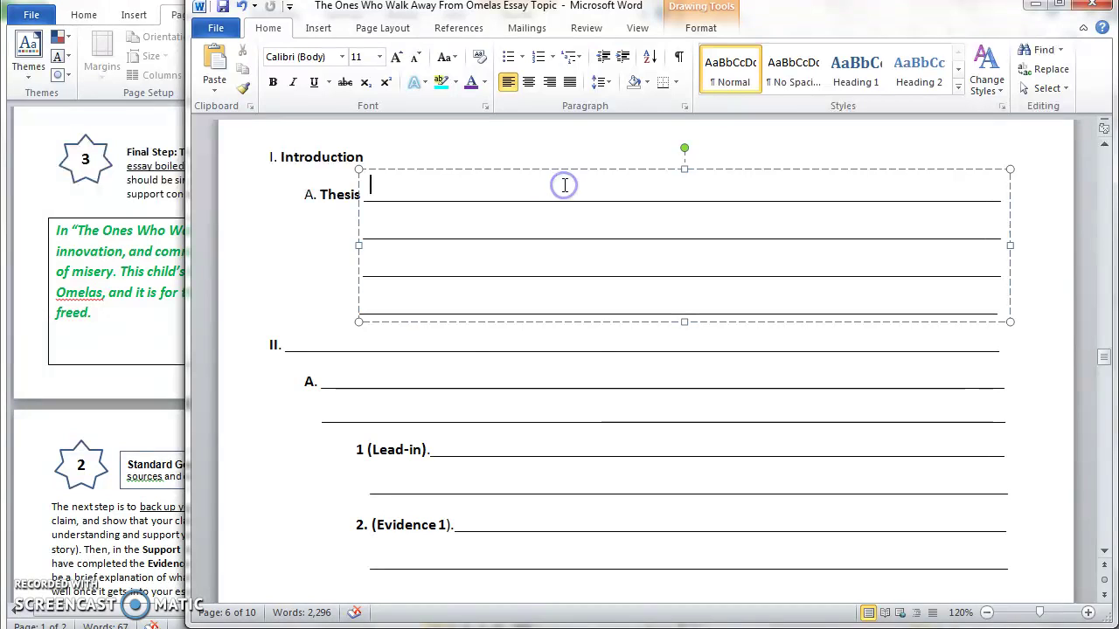
right_click(463, 185)
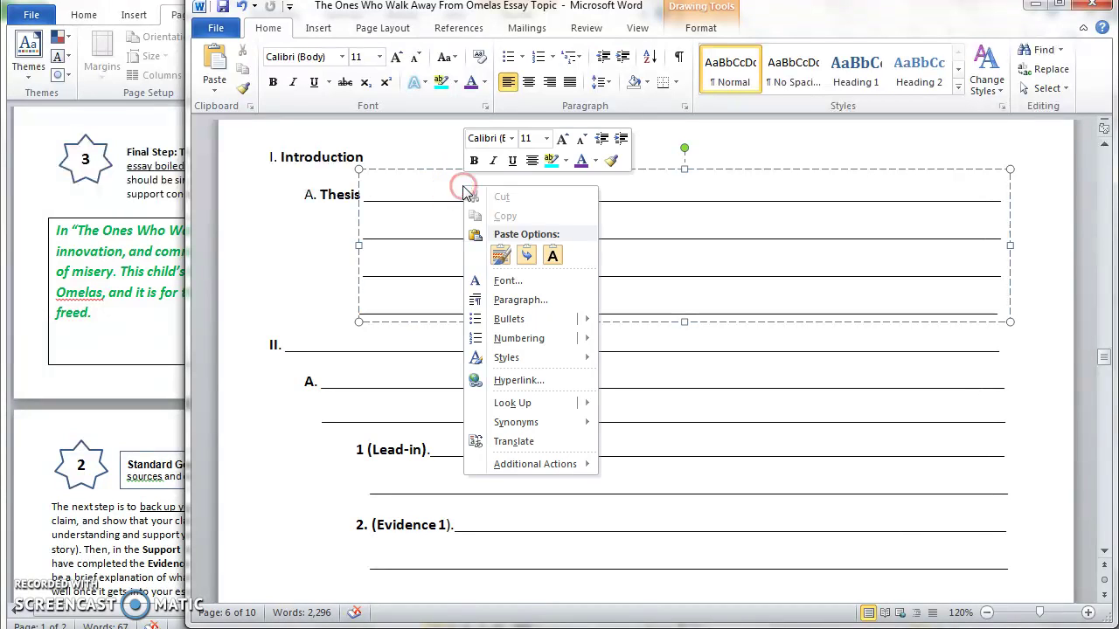
click(554, 256)
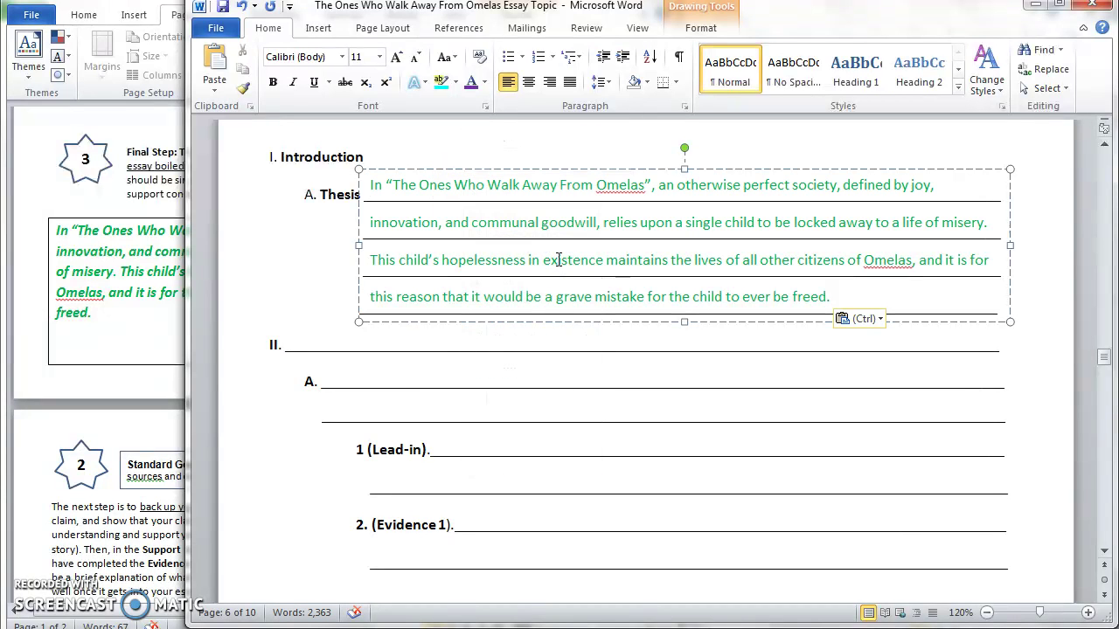
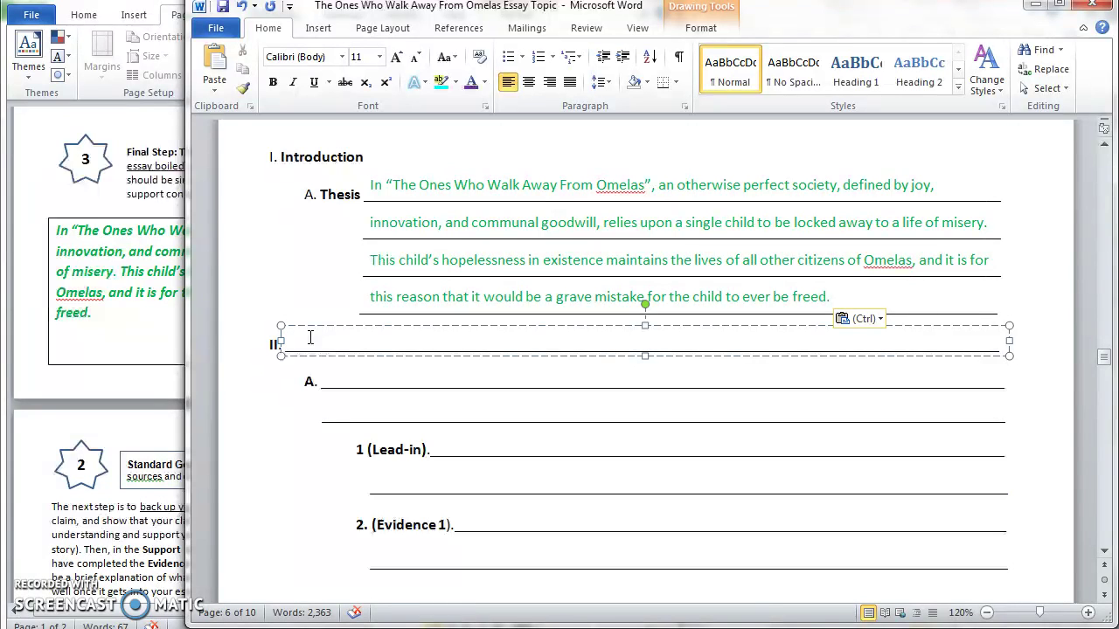
Step: Enter "The role that the child plays for the city of Omelas" as the topic of section II
text(Th)
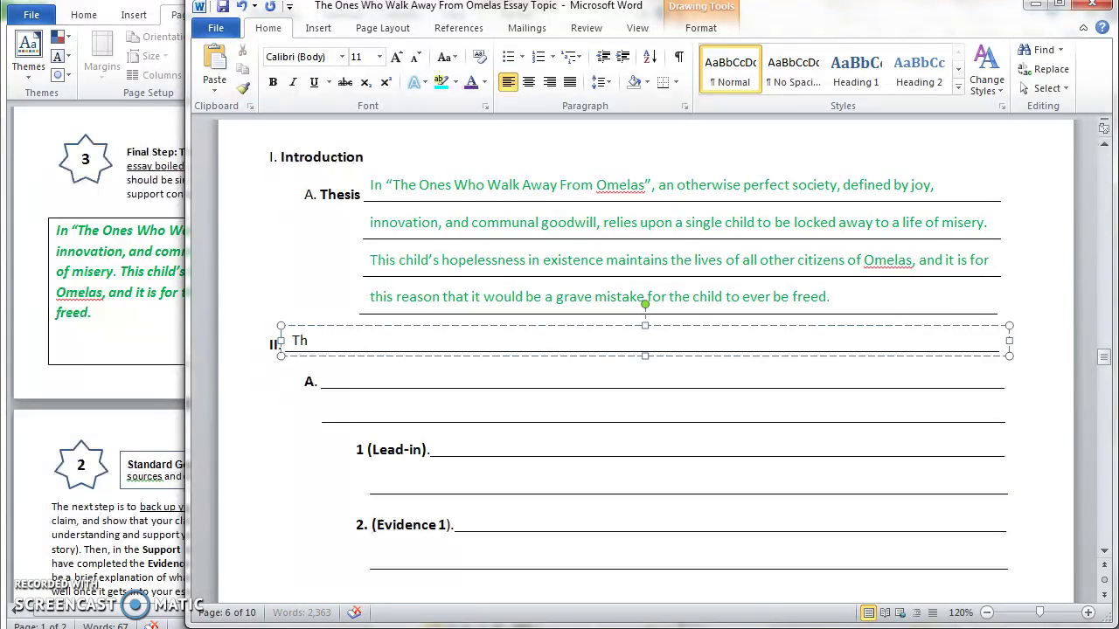
text(e role that)
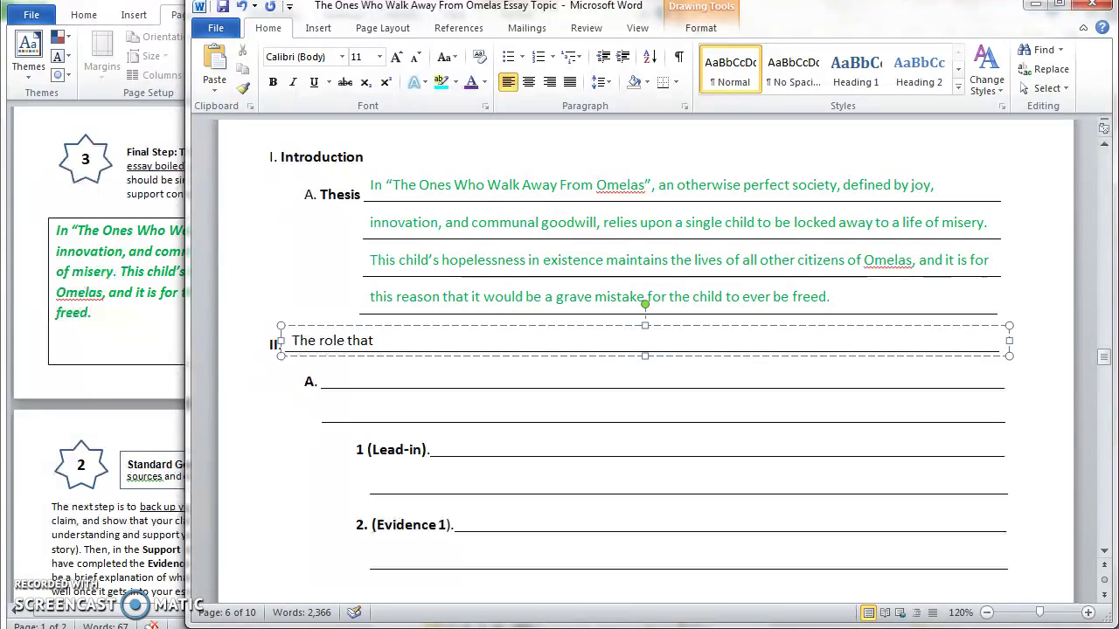
text( the child plays for the city of Omelas)
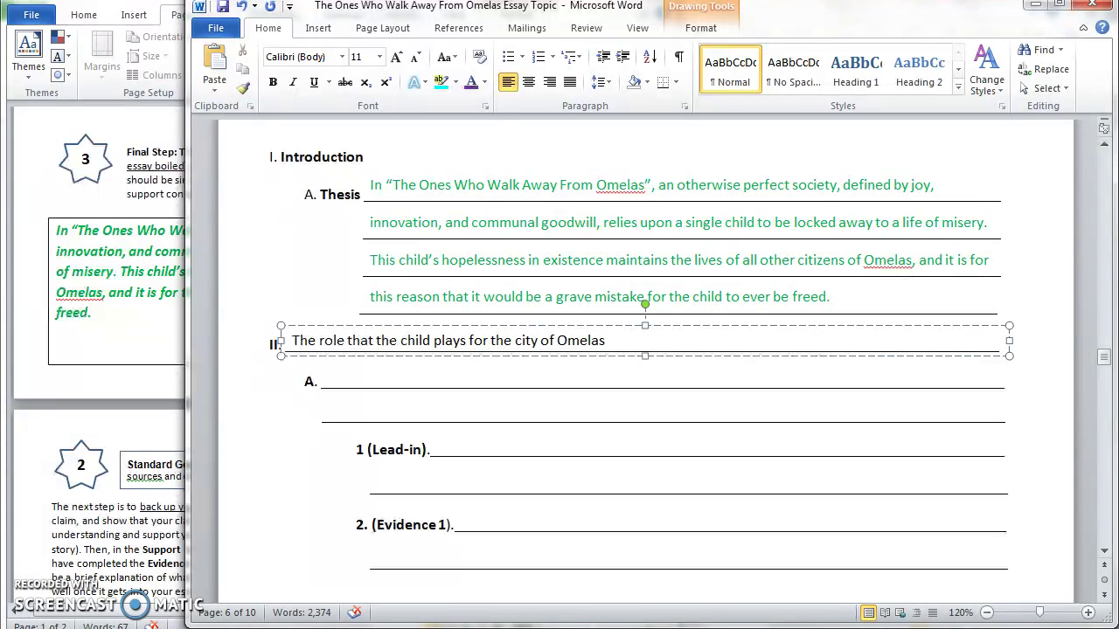
Step: Write point A stating that the imprisoned child functions to remove all other citizens' suffering because it lives a life wholly made up of suffering and sadness
click(387, 372)
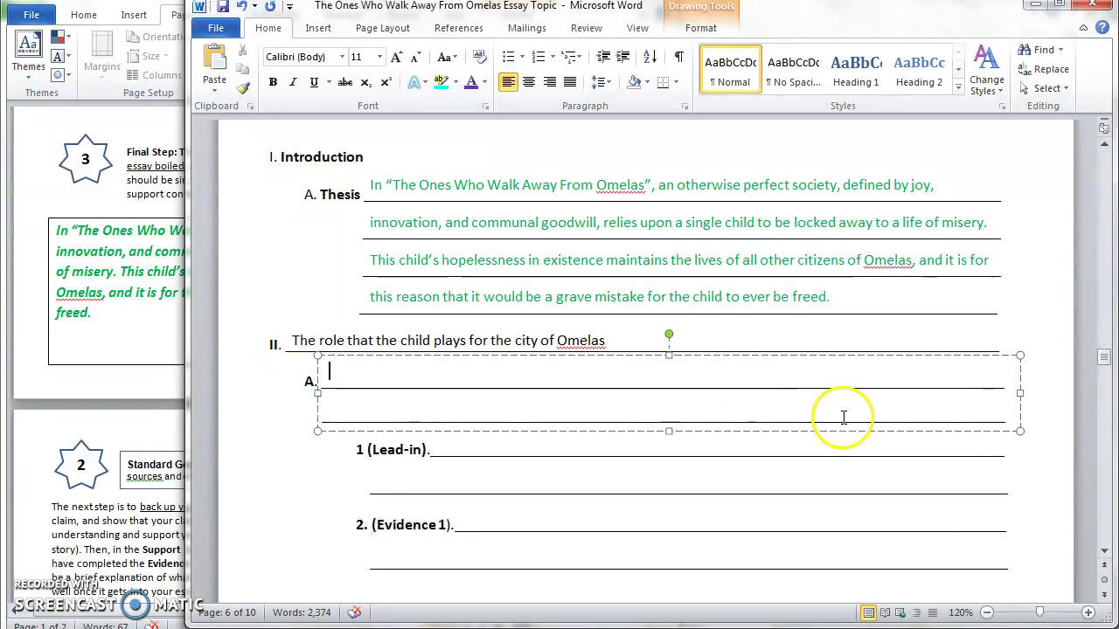
click(1103, 554)
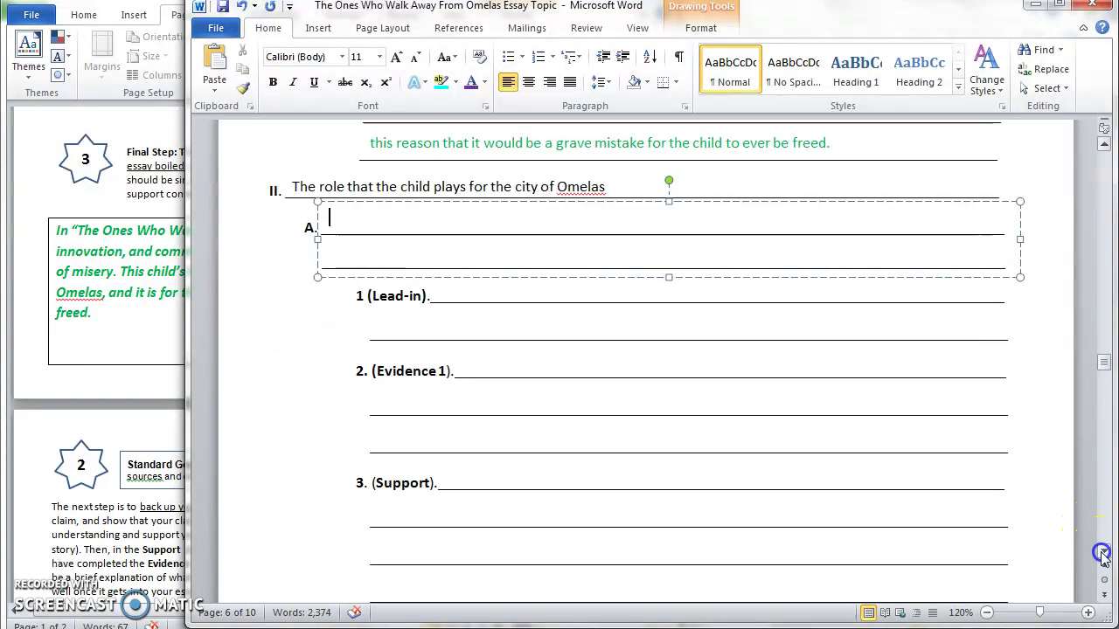
click(1103, 554)
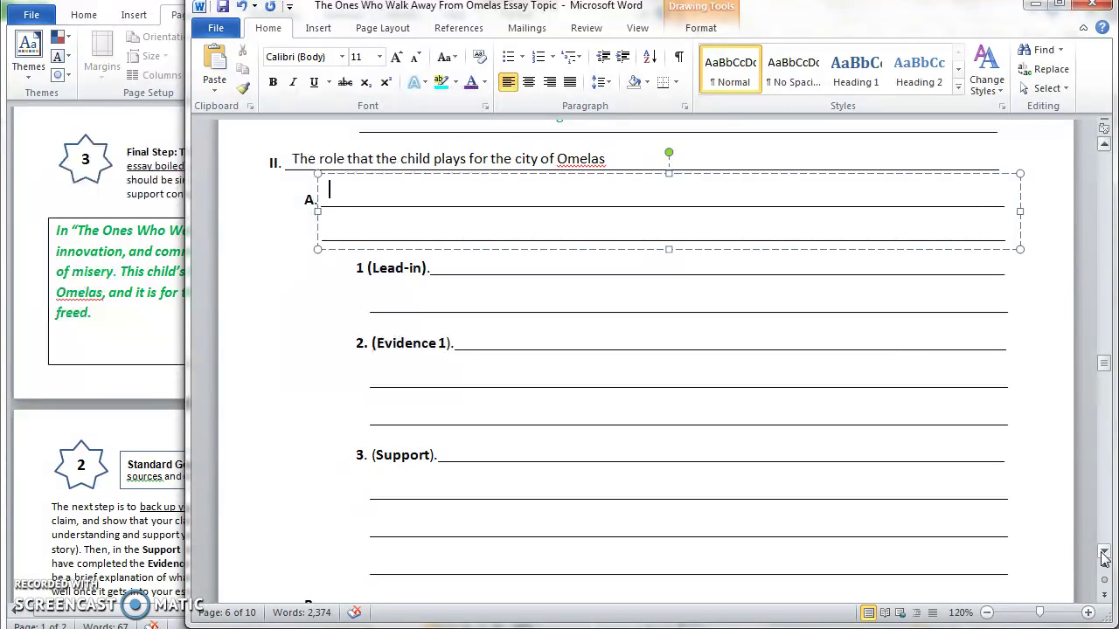
text(The )
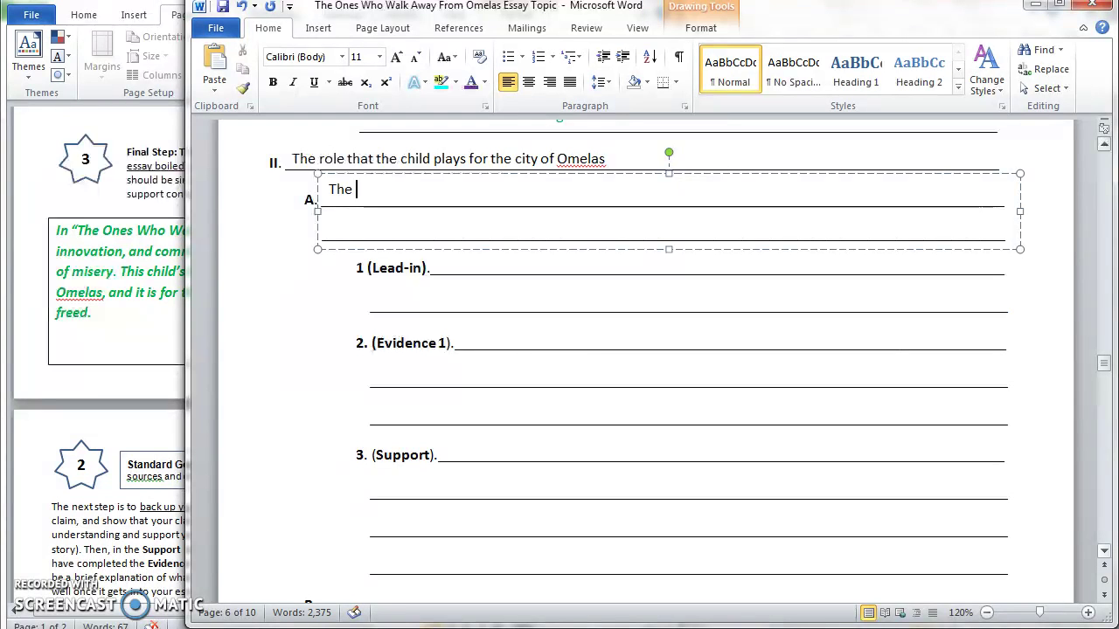
text(imprisoned child in O)
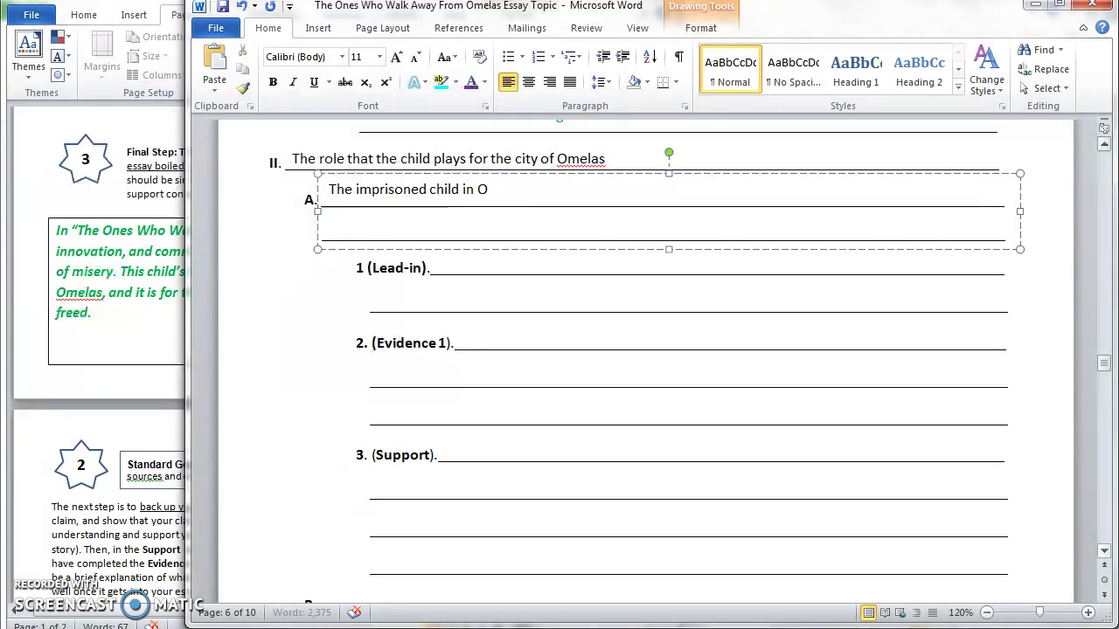
text(melas functions as a means to remove the suffer)
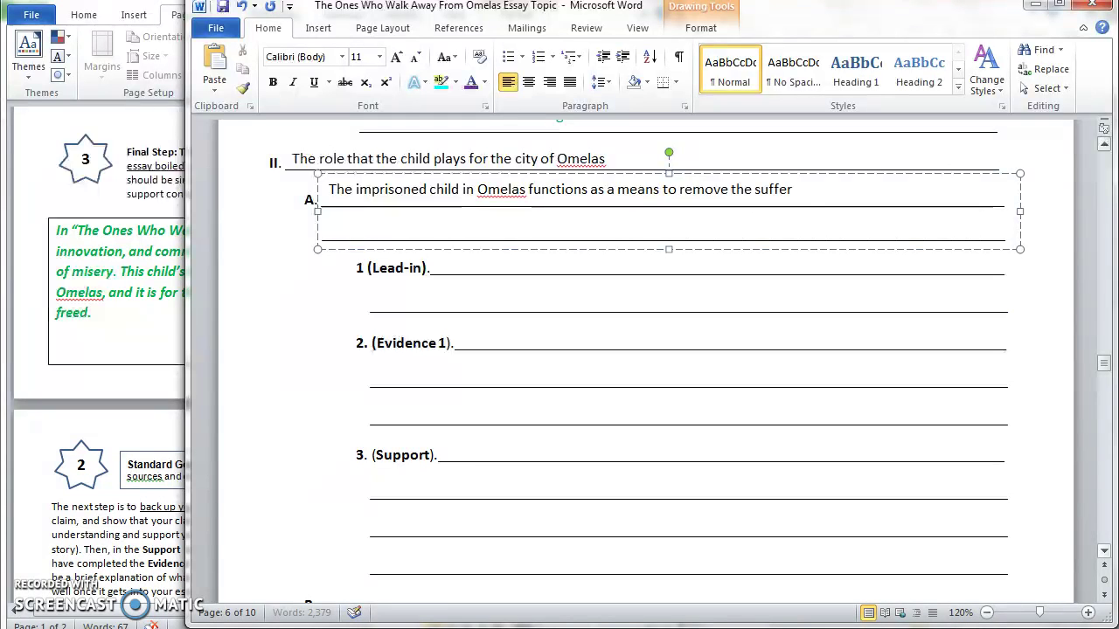
text(ing for all other citizens, becau)
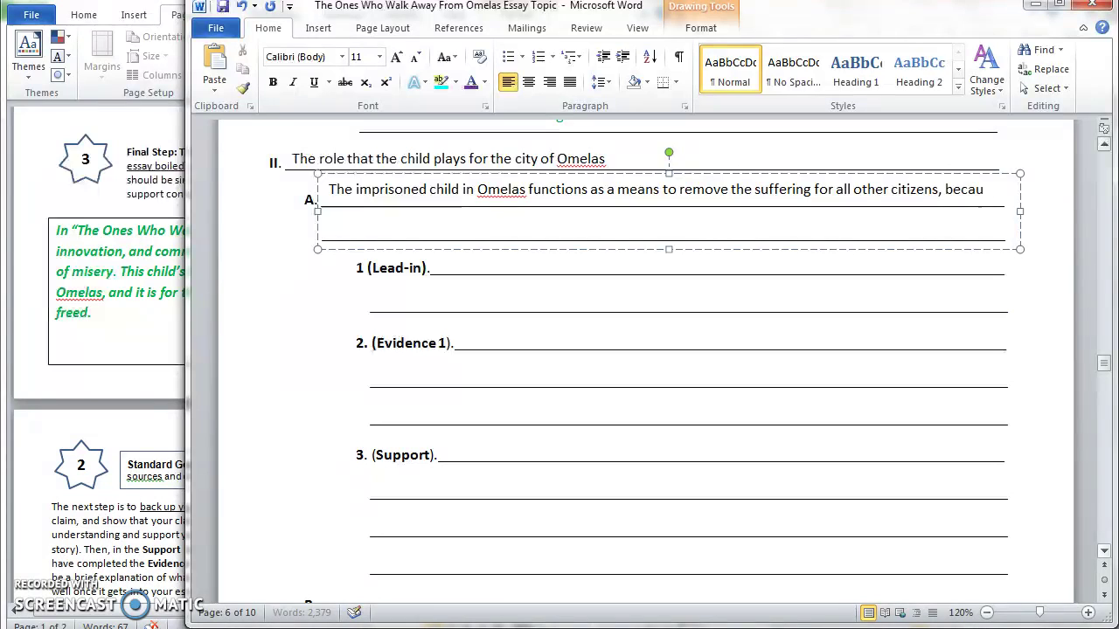
text(se the child lives a life who)
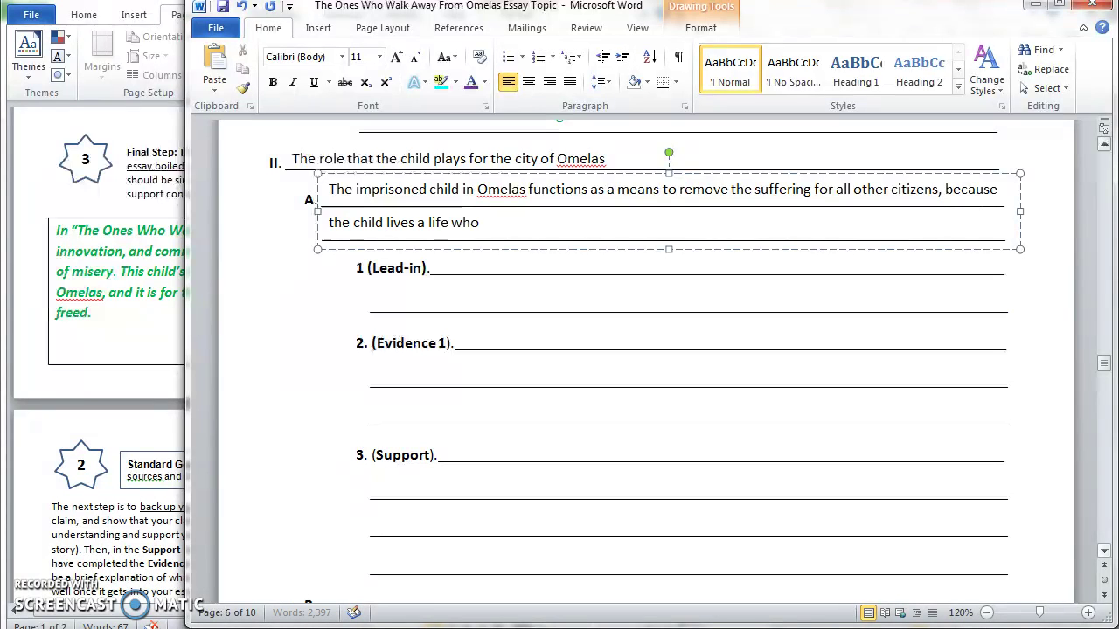
text(lly made up of)
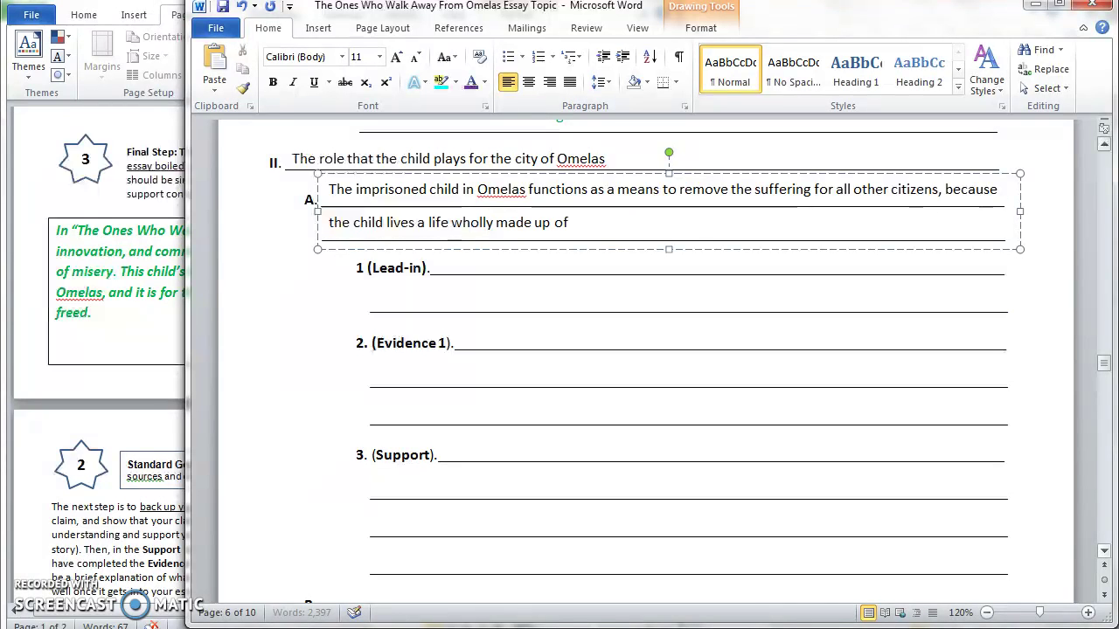
text( suffering and sadness.)
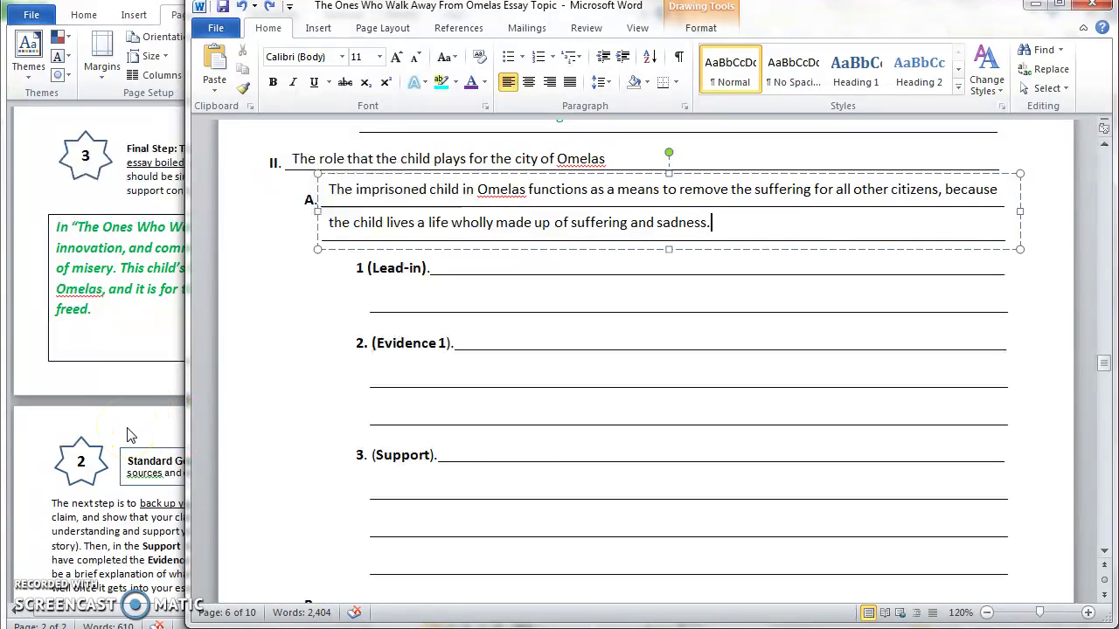
Step: Copy the first lead-in, "The citizens of Omelas come to realize,", from the planning document and paste it as text only at 1 (Lead-in)
click(98, 561)
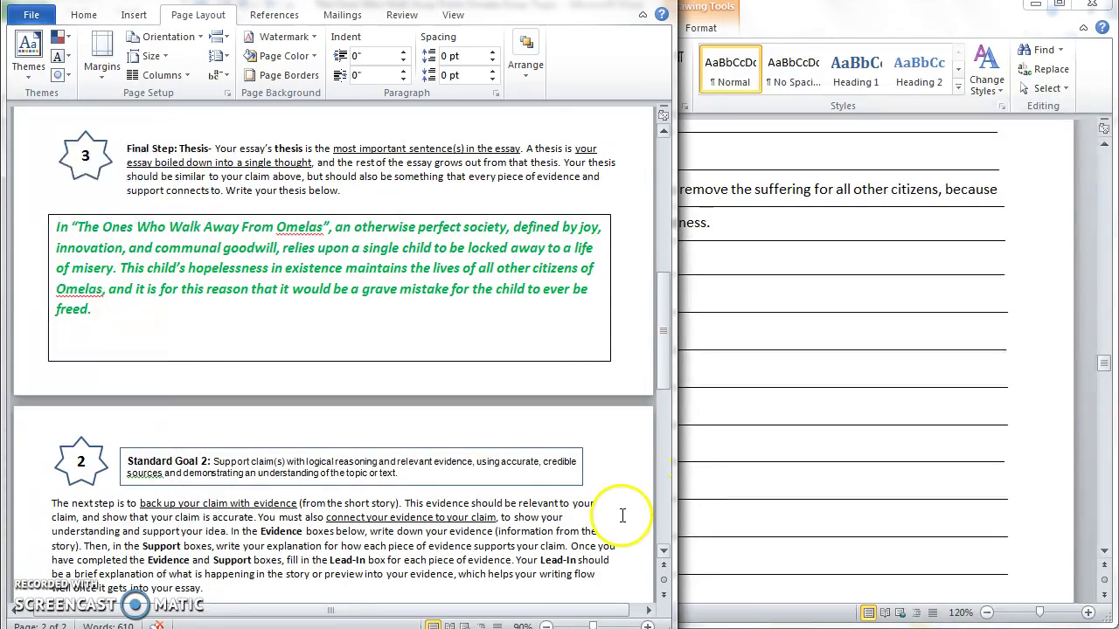
scroll(665, 550, down, 4)
click(665, 551)
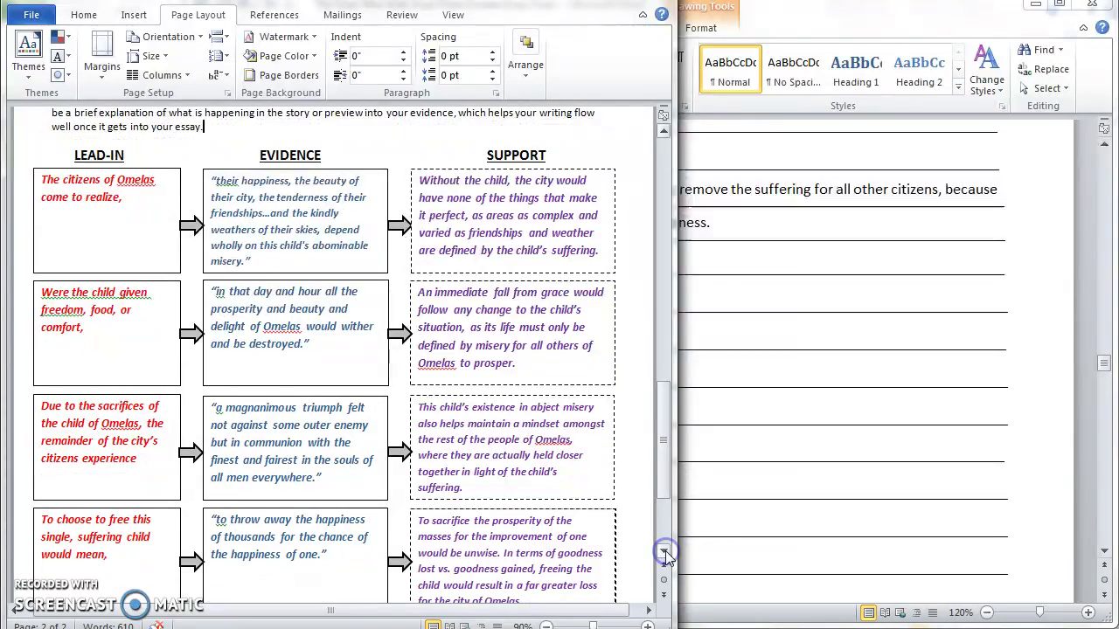
drag(137, 200, 41, 178)
key(ctrl+c)
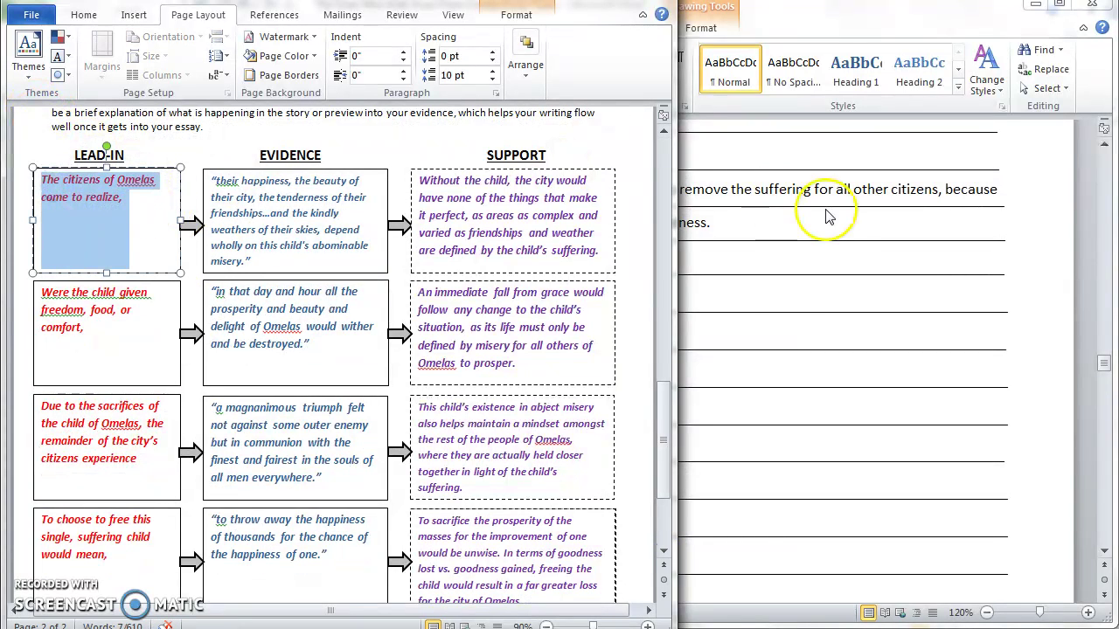
click(775, 316)
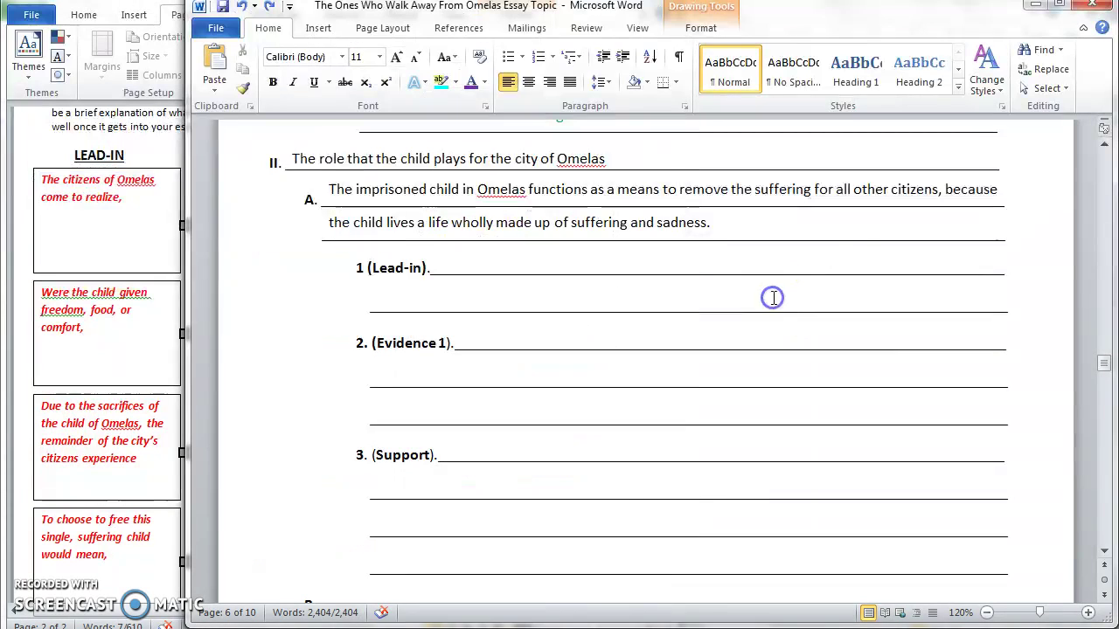
click(609, 267)
right_click(609, 267)
click(703, 332)
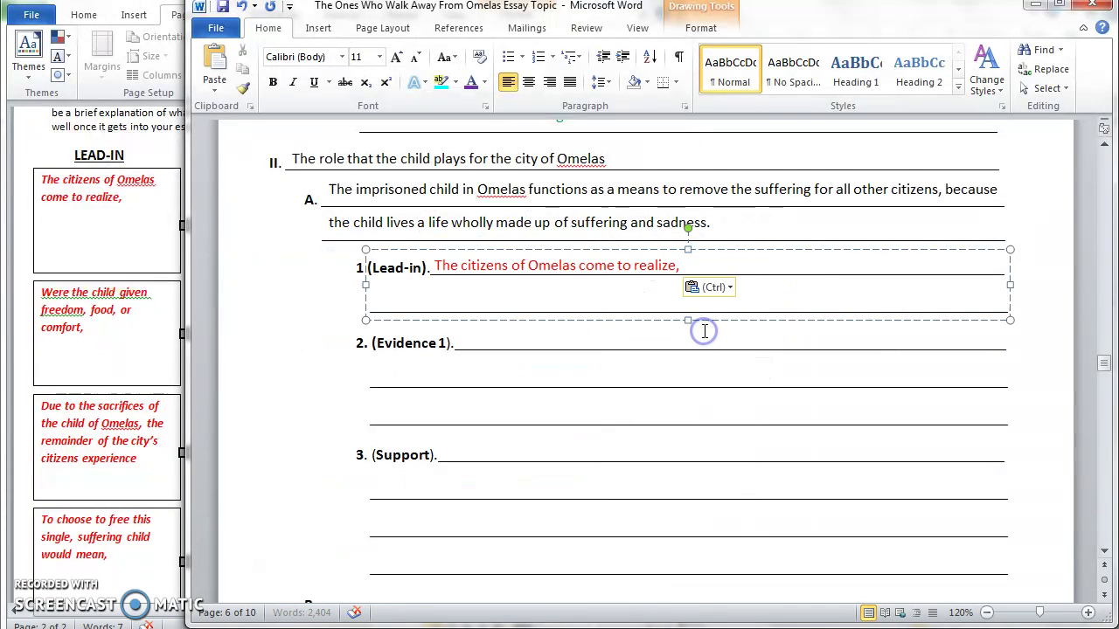
Step: Copy the first evidence quote, beginning "their happiness, the beauty of their city", and paste it as text only at 2 (Evidence 1)
click(113, 256)
drag(282, 262, 215, 187)
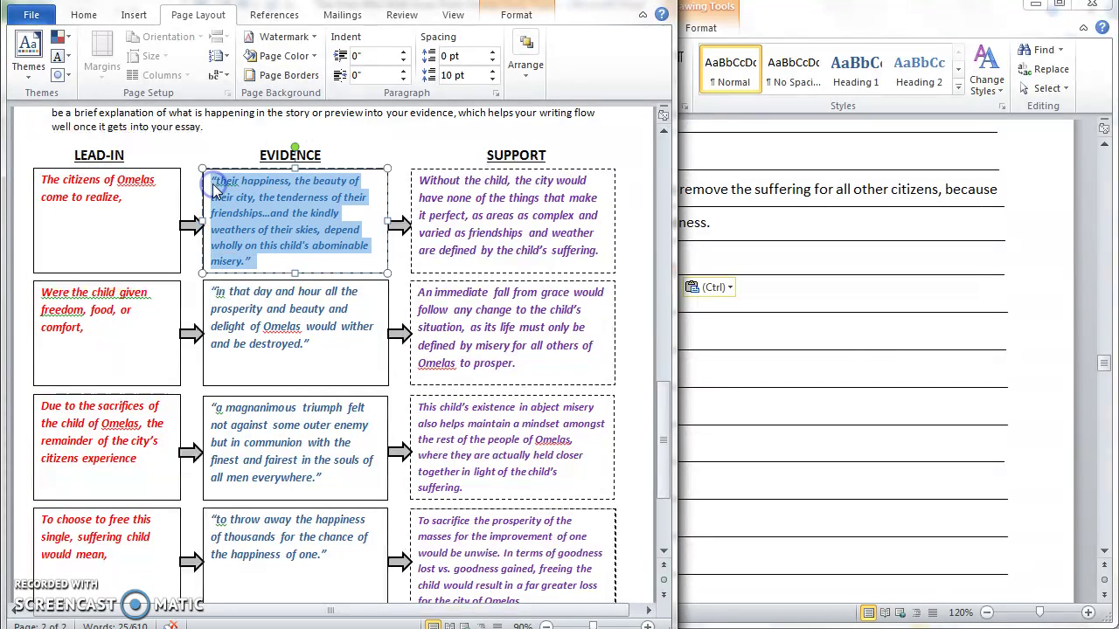
click(757, 348)
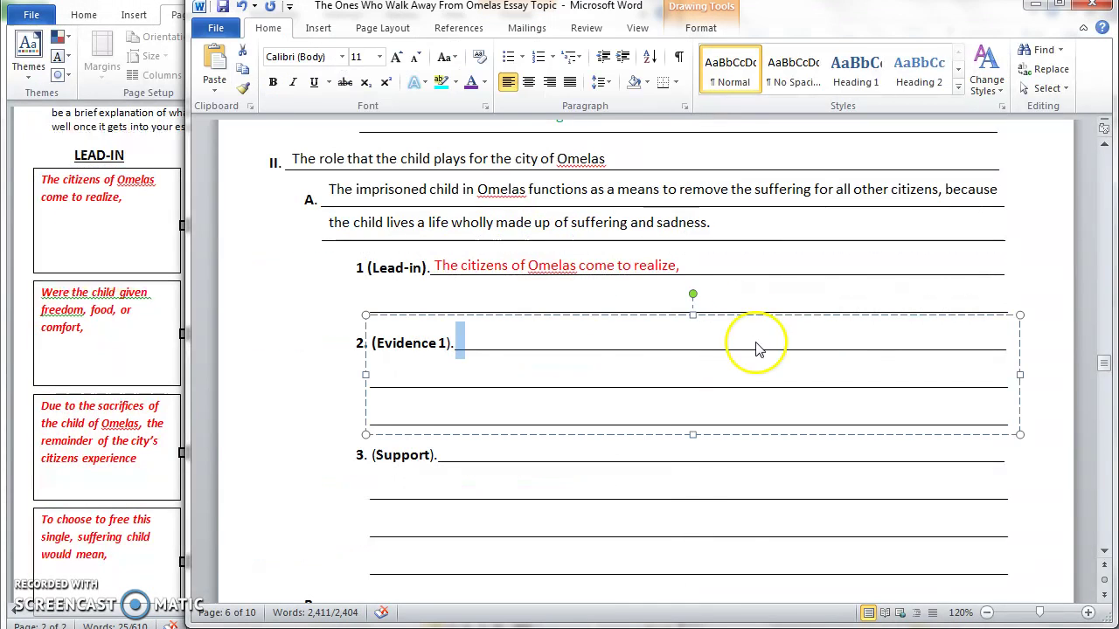
click(621, 332)
right_click(621, 337)
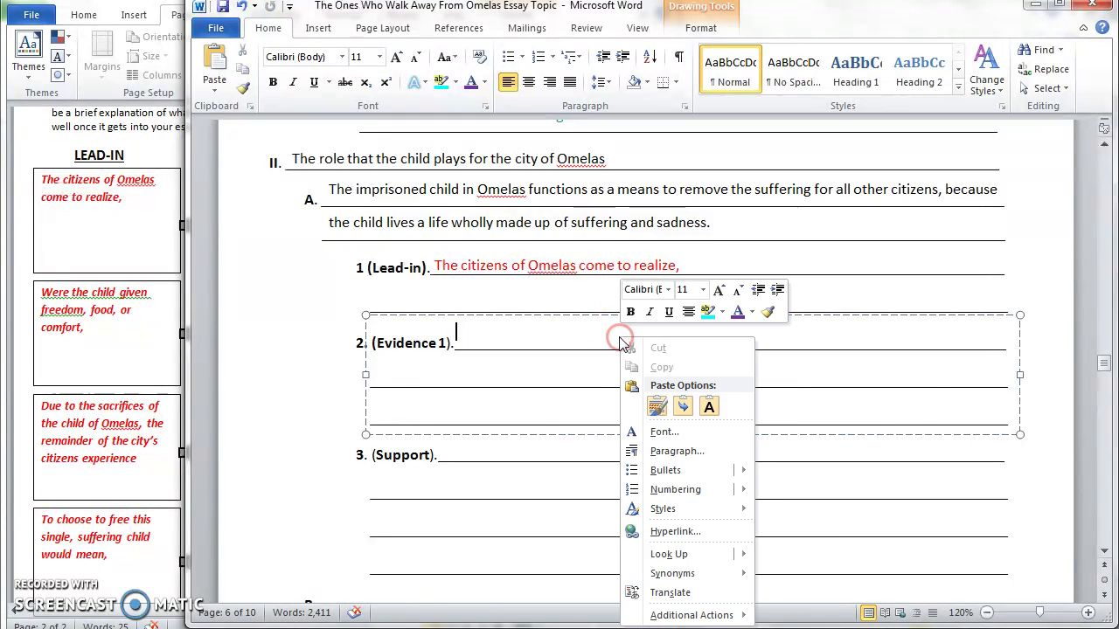
click(709, 408)
Step: Copy the first support passage, beginning "Without the child, the city would", from the planning document and paste it as text only at 3 (Support) under A
click(144, 243)
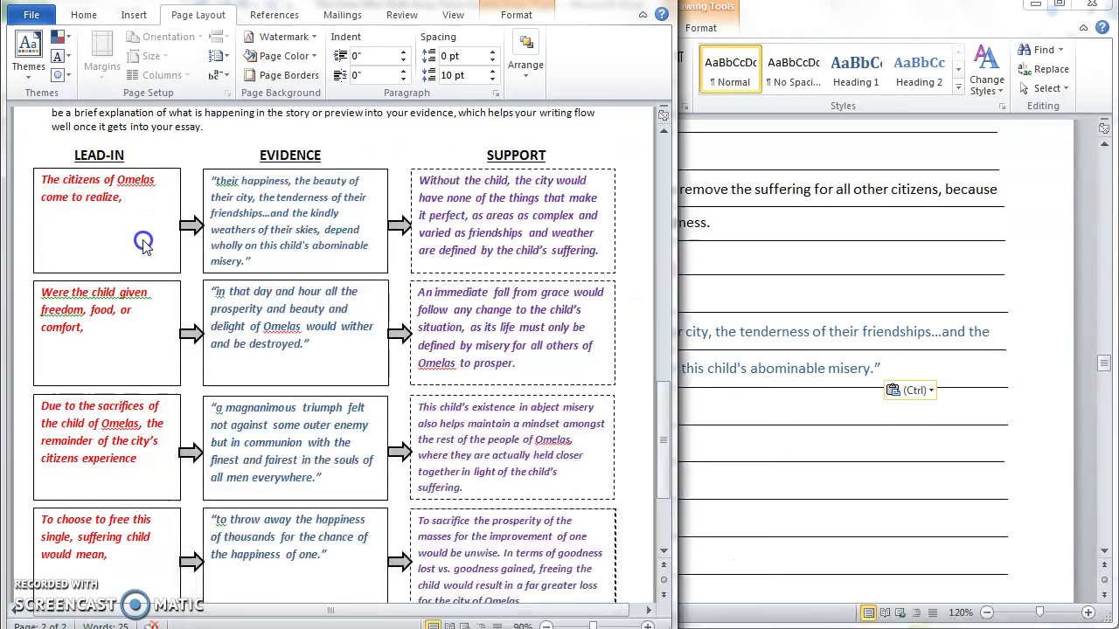
click(612, 251)
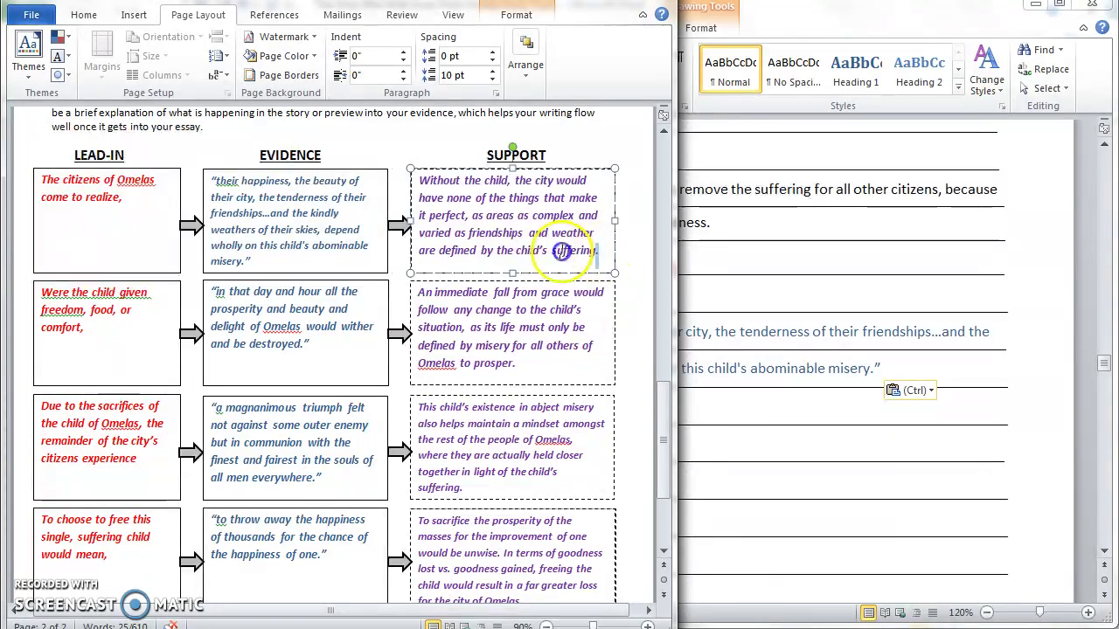
drag(561, 251, 429, 187)
key(ctrl+c)
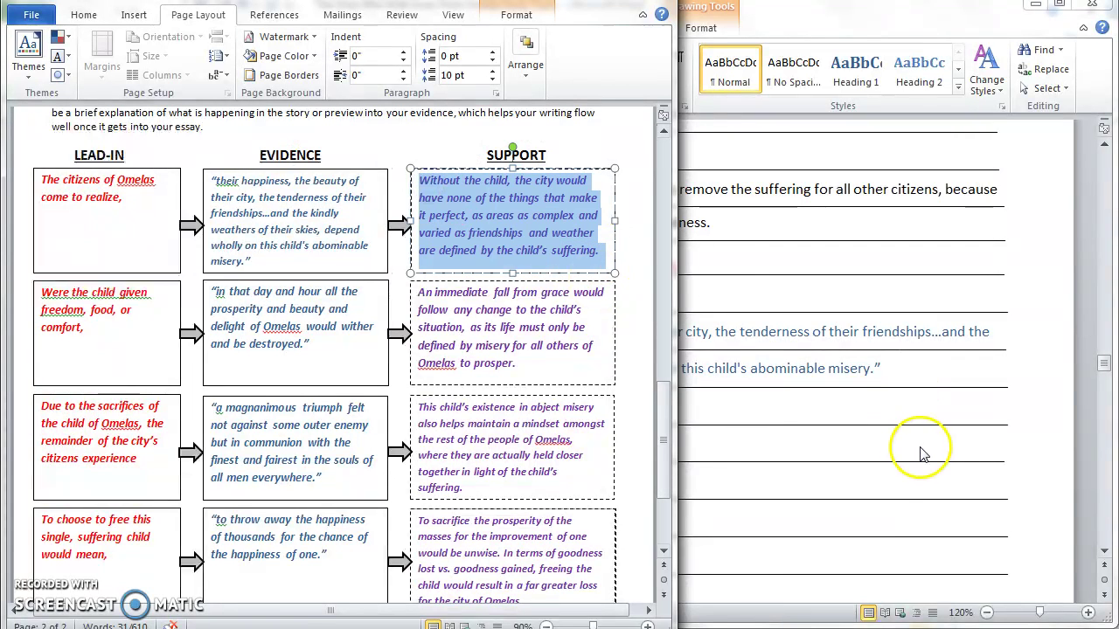
click(874, 442)
click(572, 454)
right_click(571, 454)
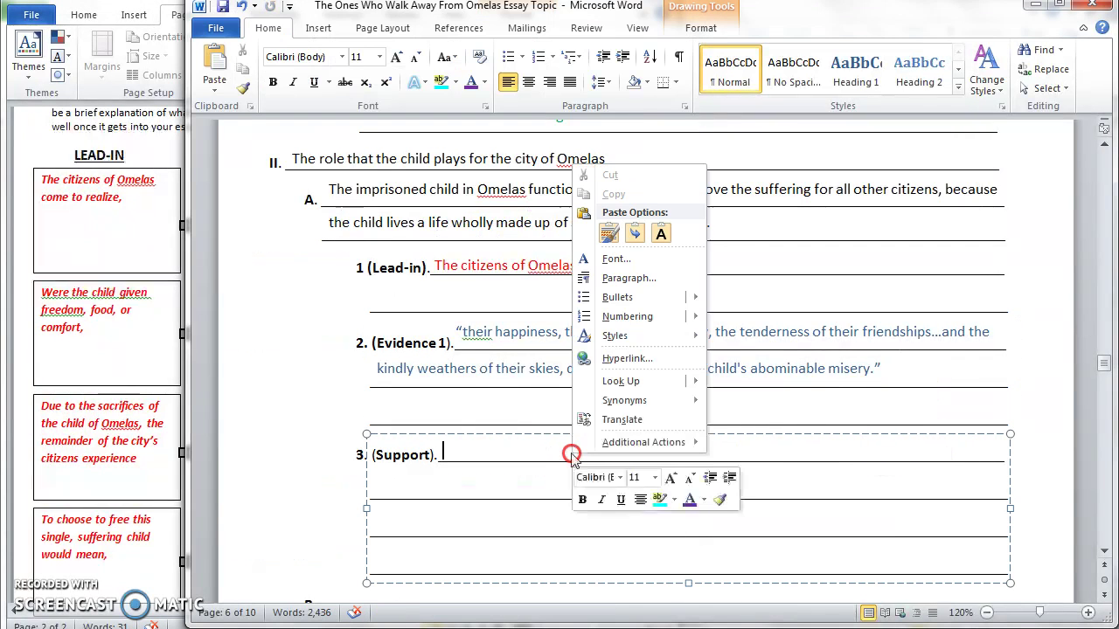
click(660, 233)
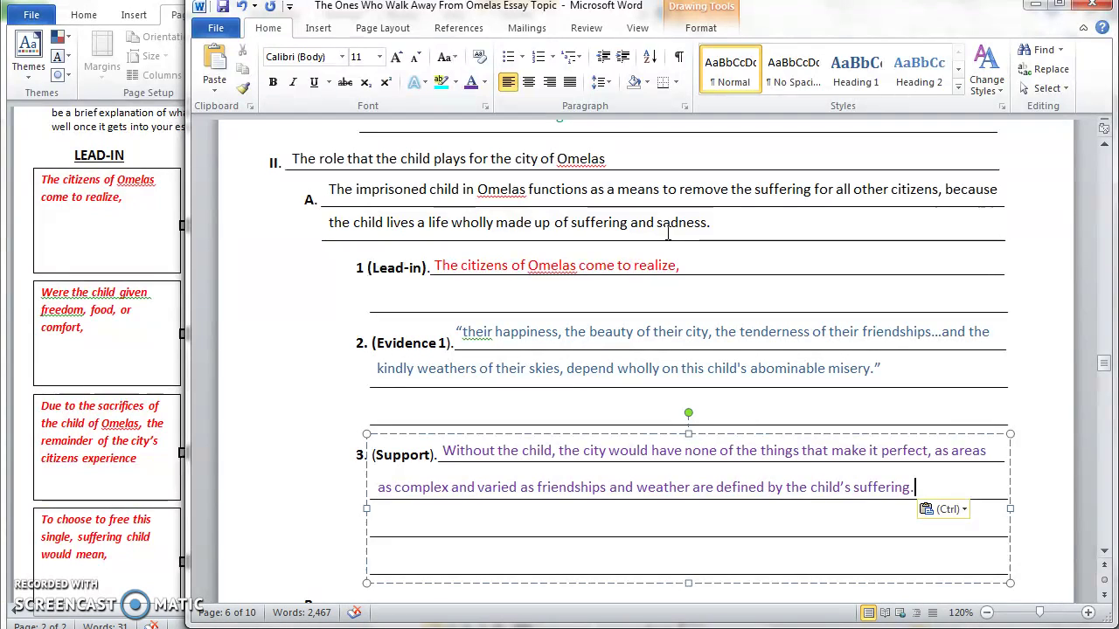
click(618, 204)
click(99, 211)
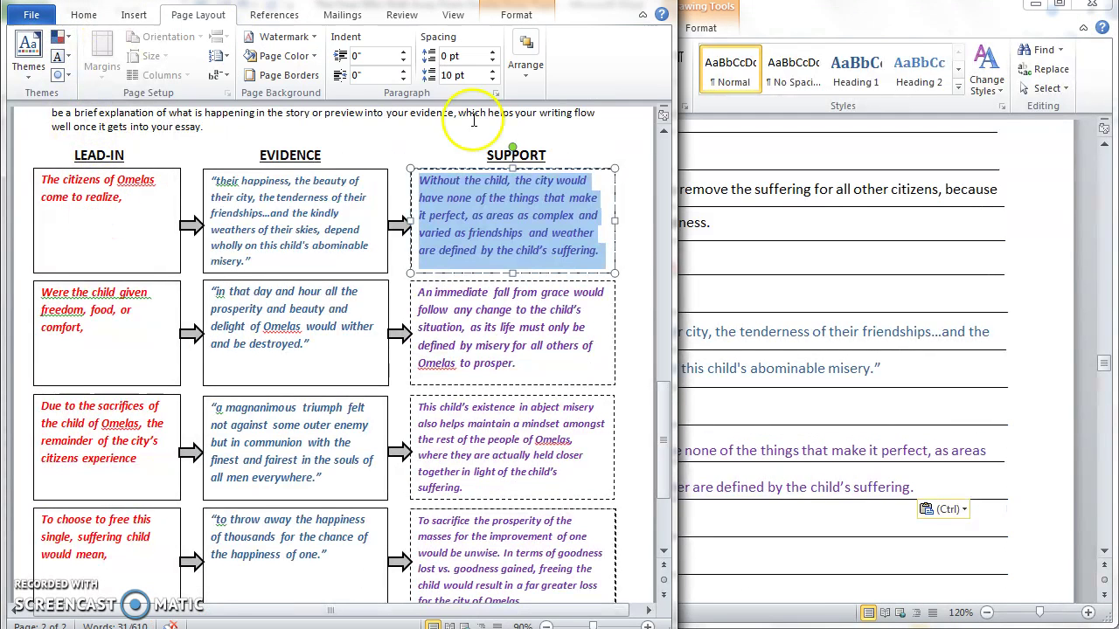
click(512, 214)
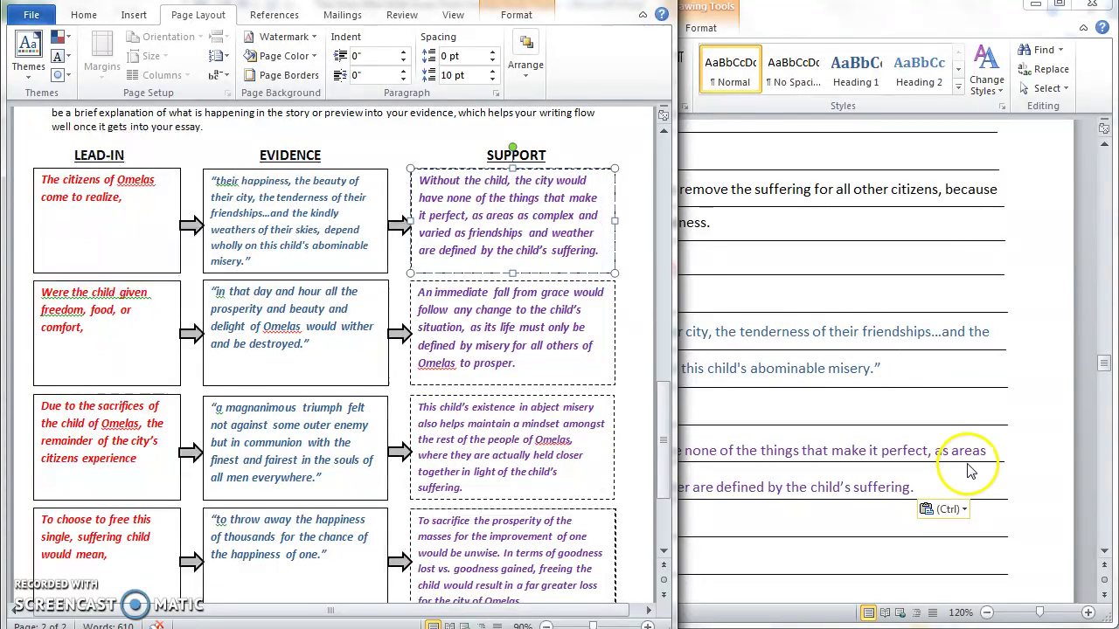
click(993, 476)
Step: Write as point B: "The child of Omelas is not allowed any sort of kindness, again because the city's well-being depends entirely upon its wretched existence."
click(1104, 551)
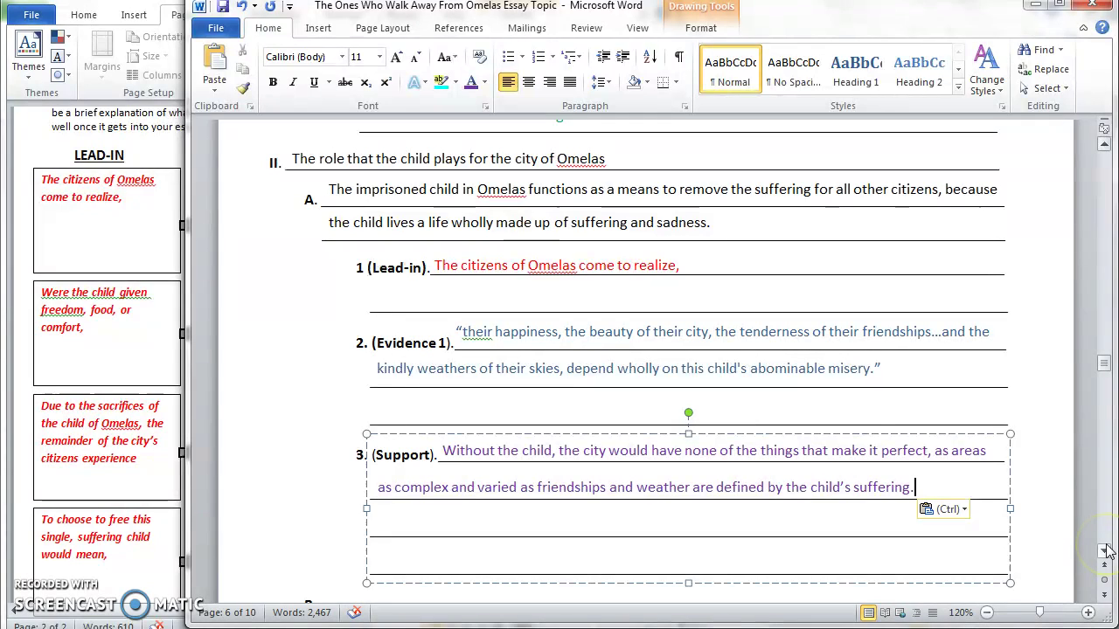
click(1106, 552)
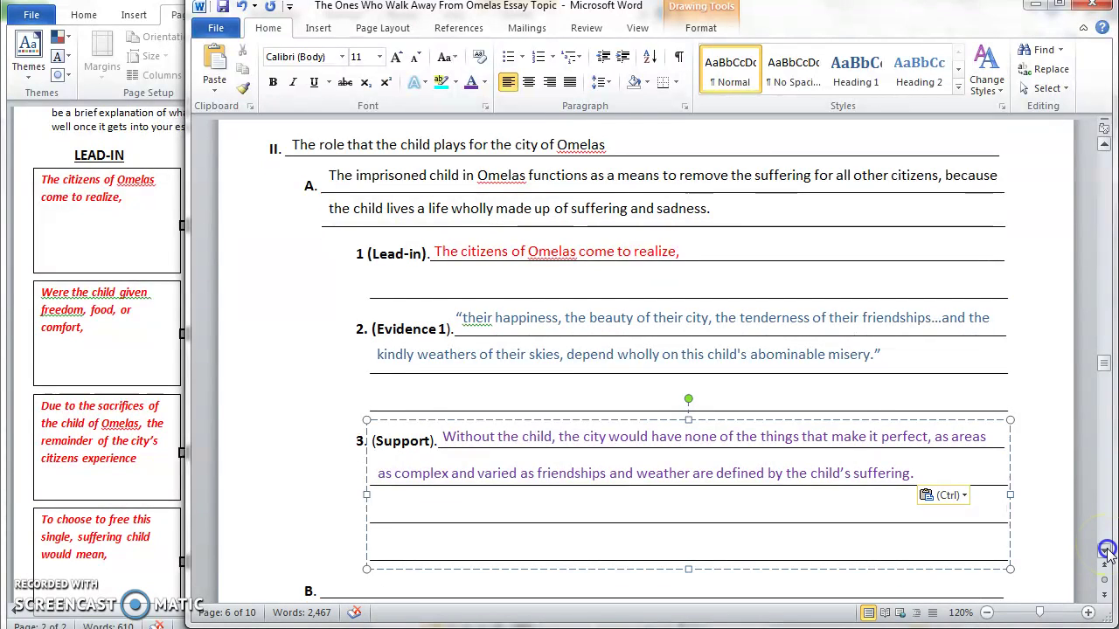
click(1105, 552)
click(1106, 552)
click(1106, 551)
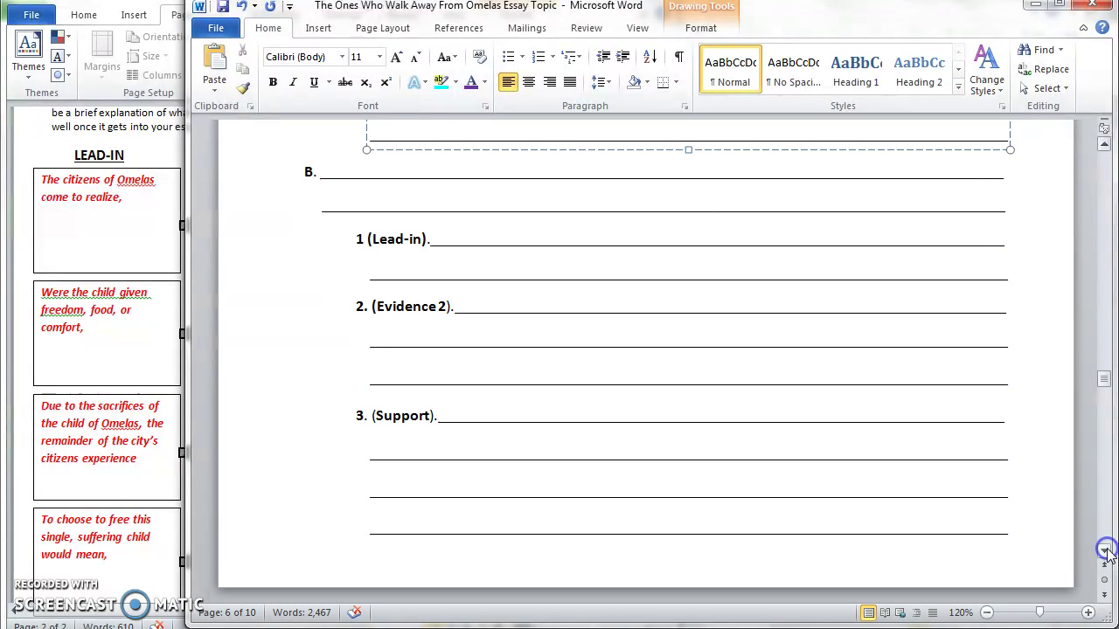
click(455, 162)
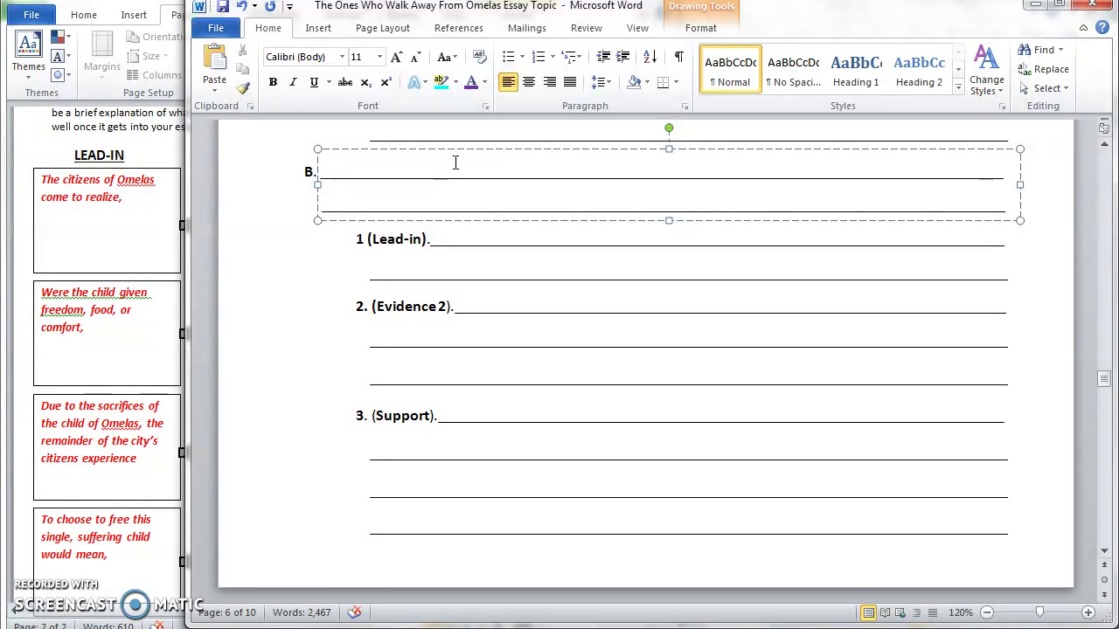
click(74, 281)
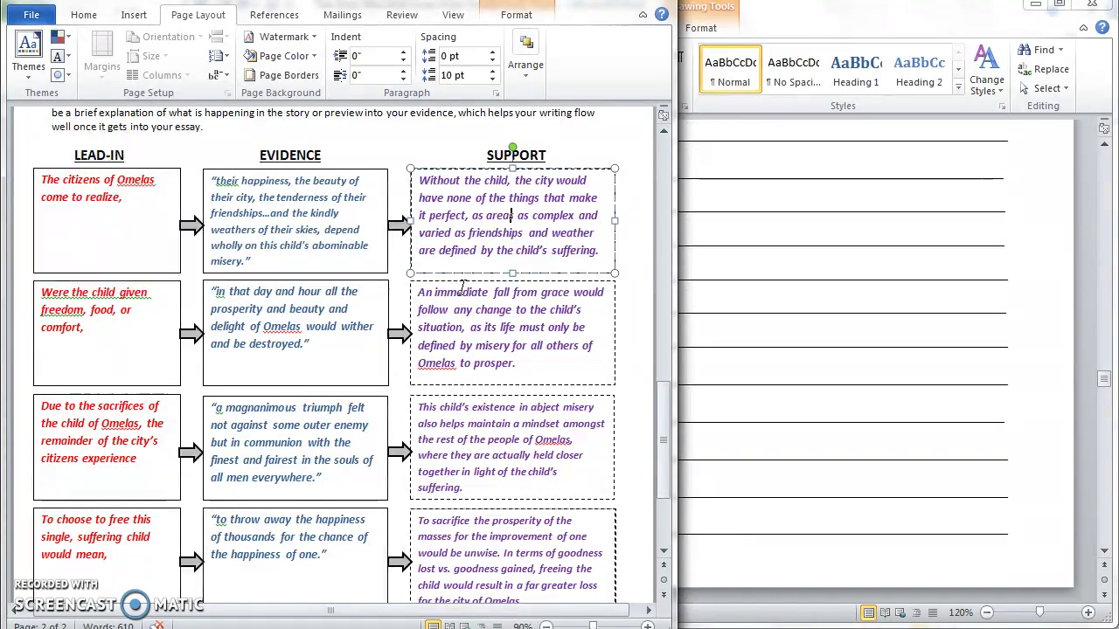
click(799, 166)
click(731, 168)
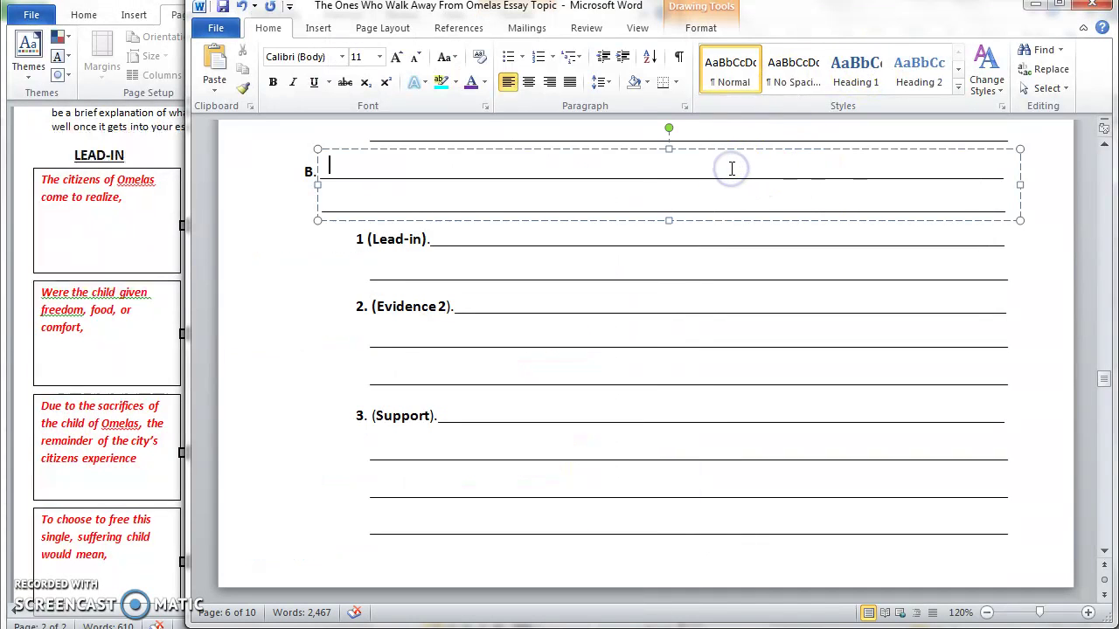
text(The)
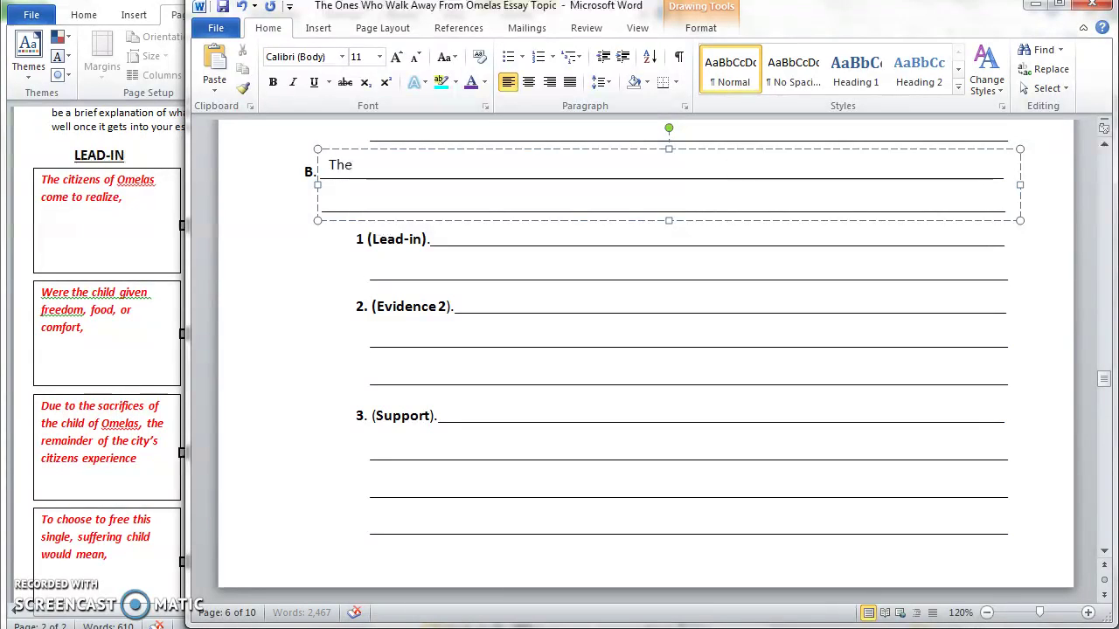
text( child of Omelas is n)
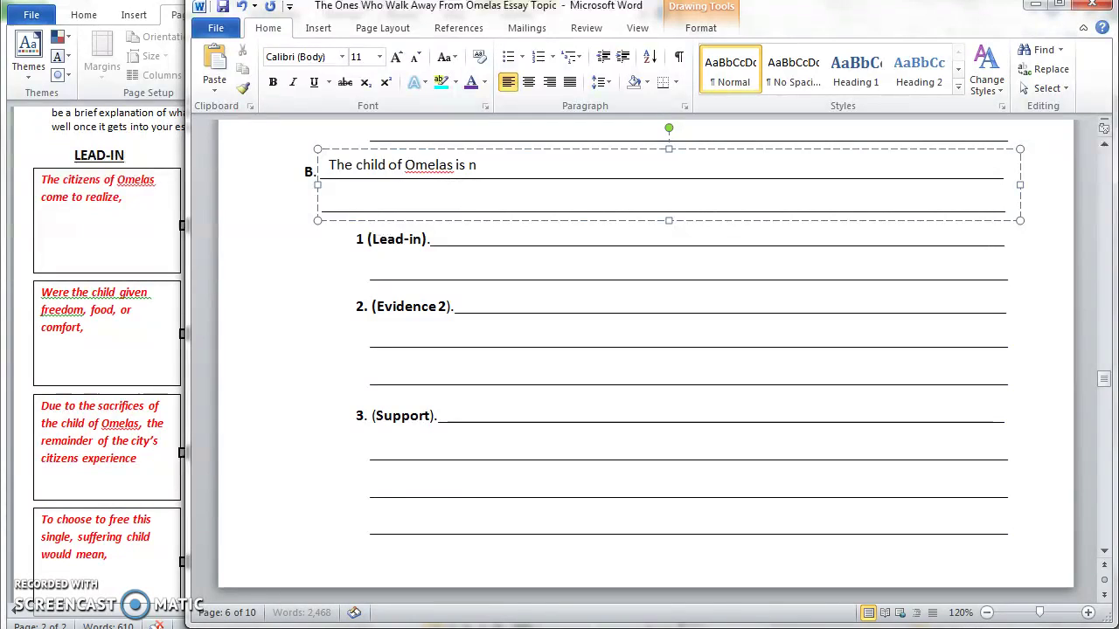
text(ot allowed any s)
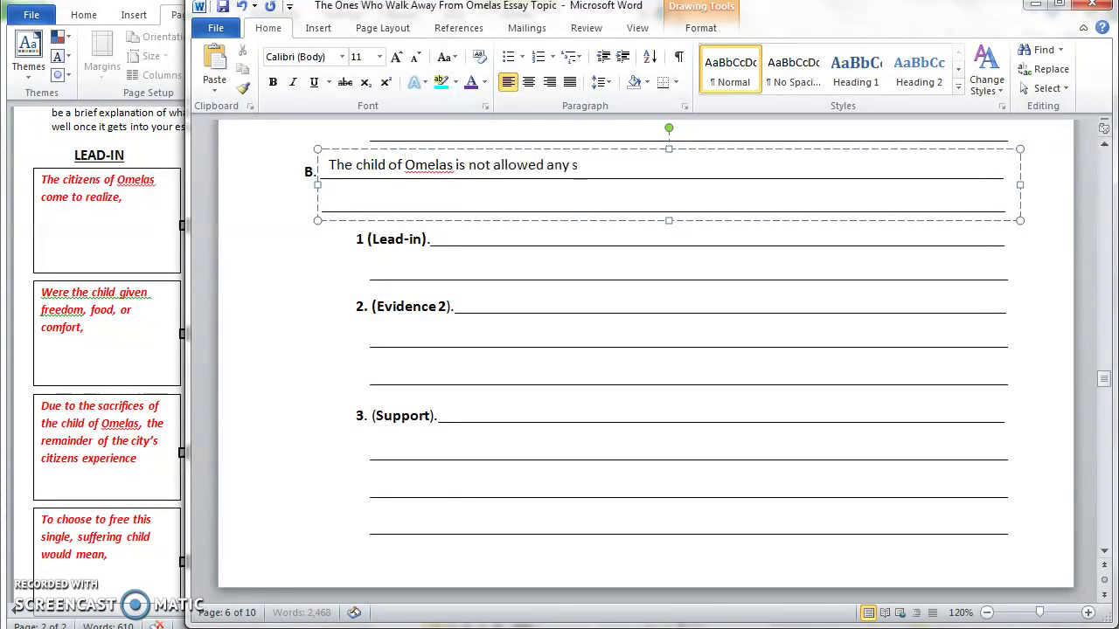
text(ort of kindess)
key(BackSpace)
key(BackSpace)
text(ss, again because the ci)
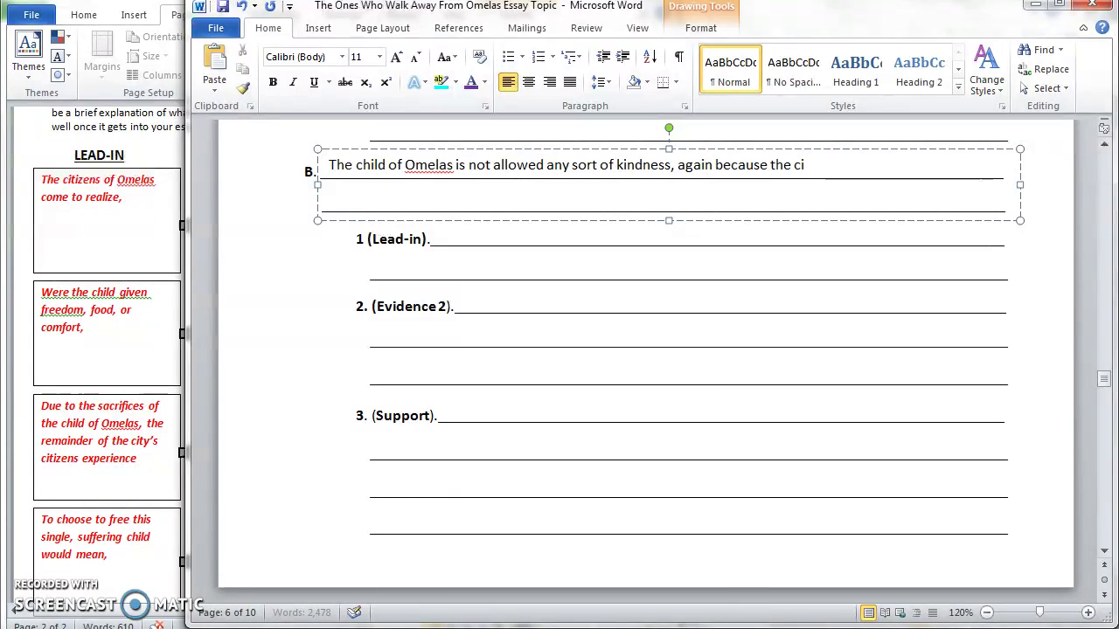
text(ty's well-being depends)
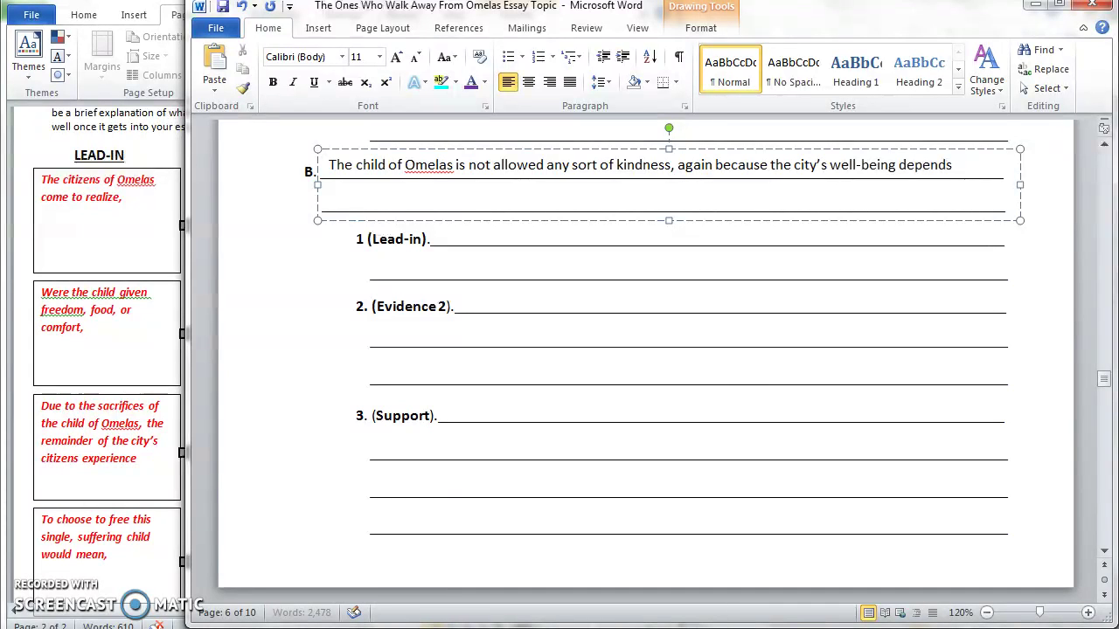
text( entirely upon its wretched e)
text(xistence.)
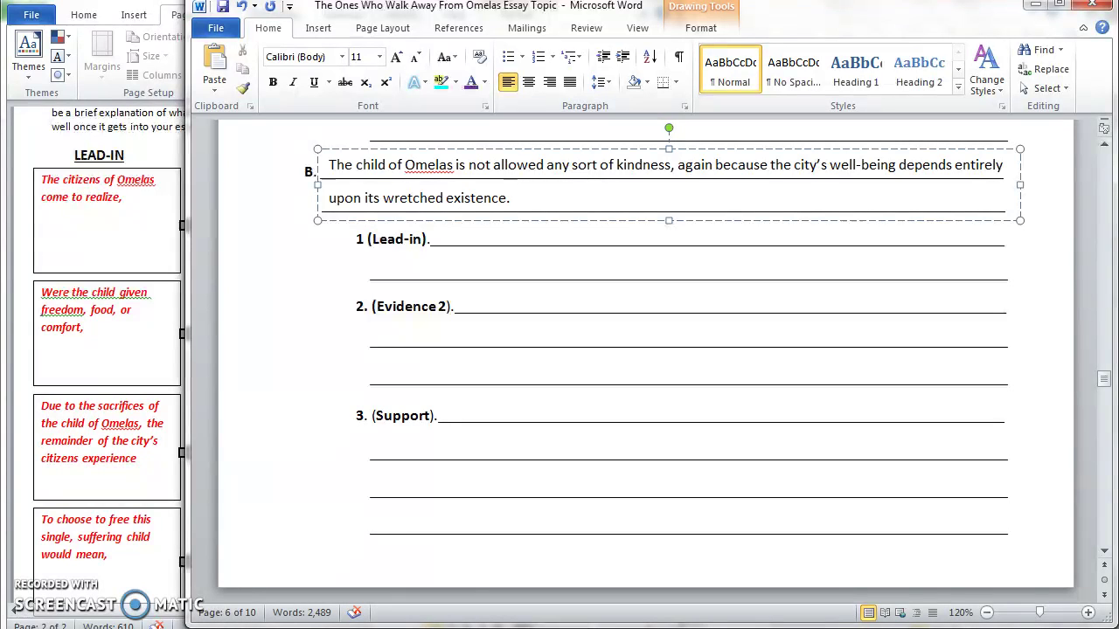
Step: Copy the second lead-in, "Were the child given freedom, food, or comfort,", and paste it as text only at 1 (Lead-in) under B
click(90, 347)
drag(91, 345, 48, 299)
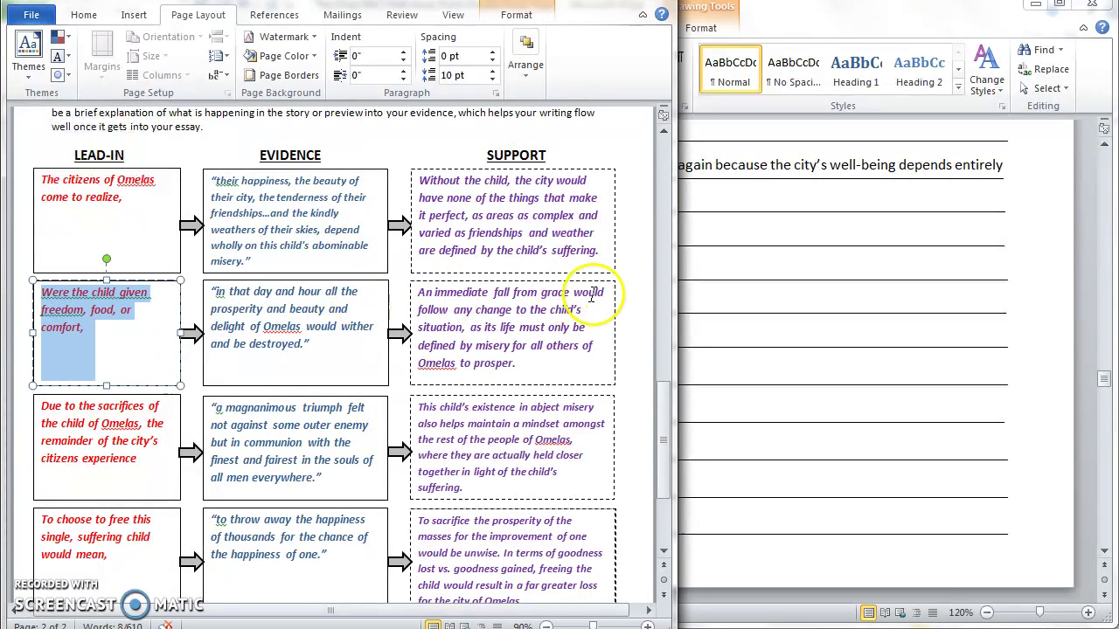
click(779, 255)
click(562, 239)
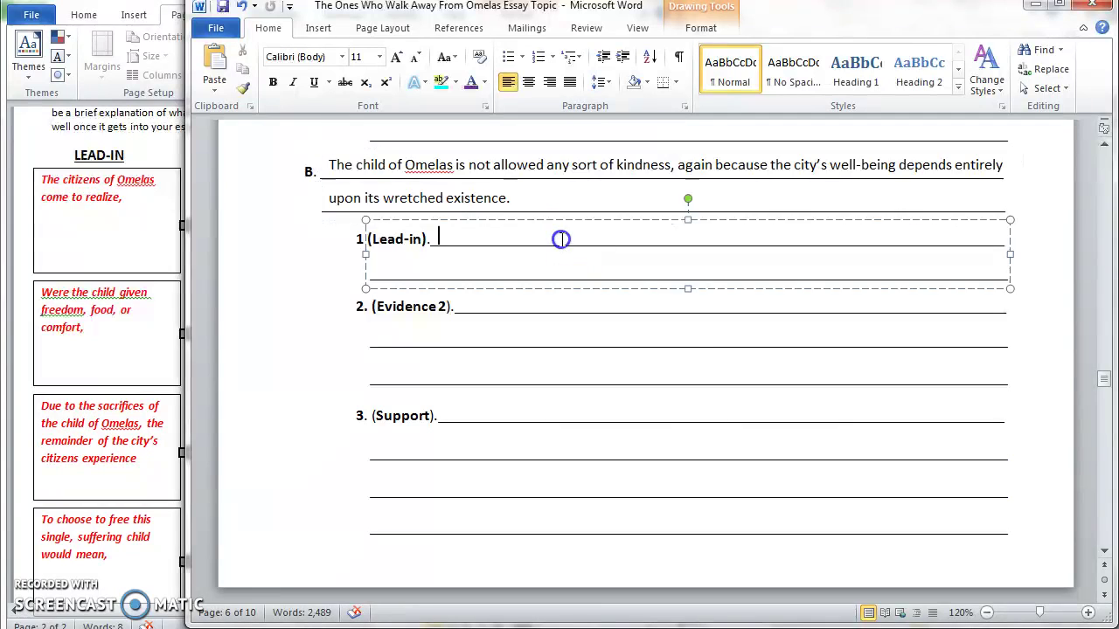
right_click(562, 239)
click(650, 308)
Step: Copy the second evidence quote, beginning "in that day and hour", and paste it as text only at 2 (Evidence 2)
click(176, 306)
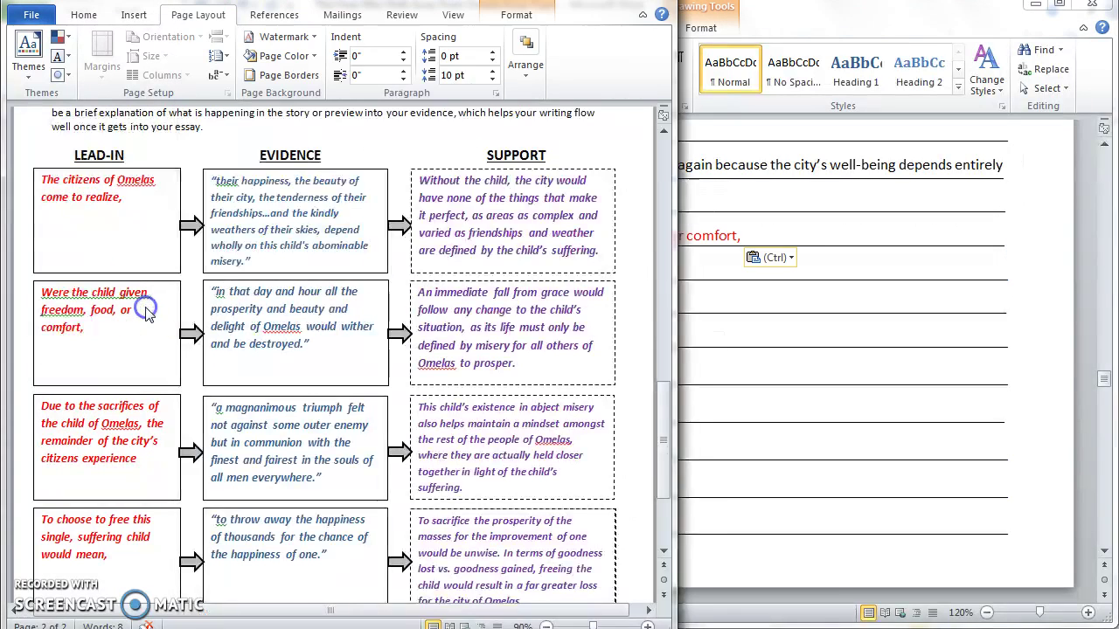
drag(331, 361, 213, 299)
click(743, 288)
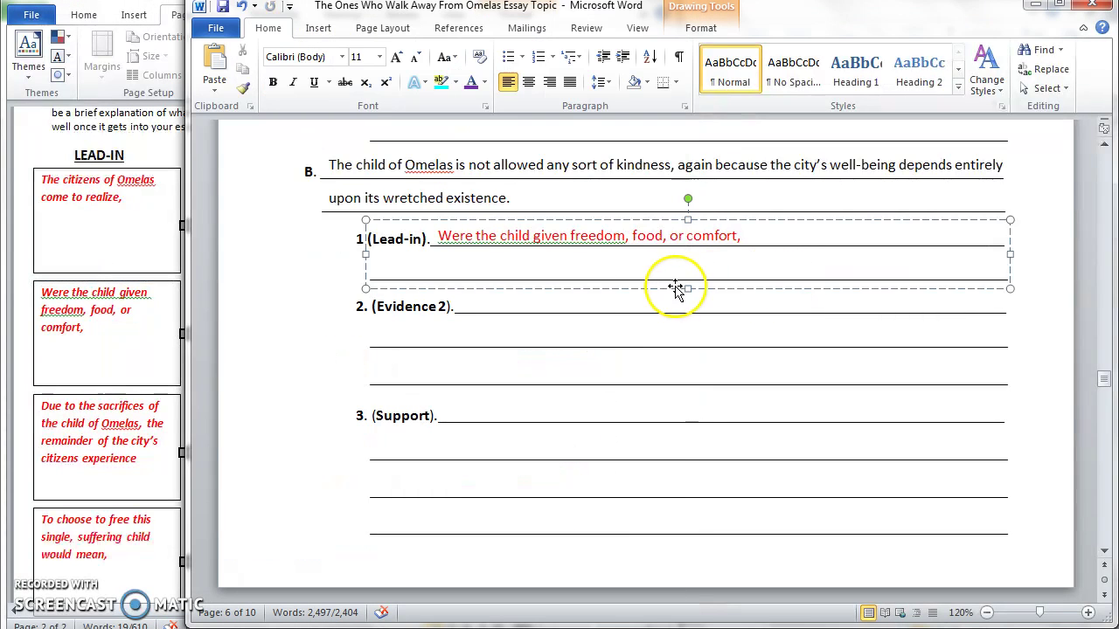
click(670, 298)
right_click(671, 298)
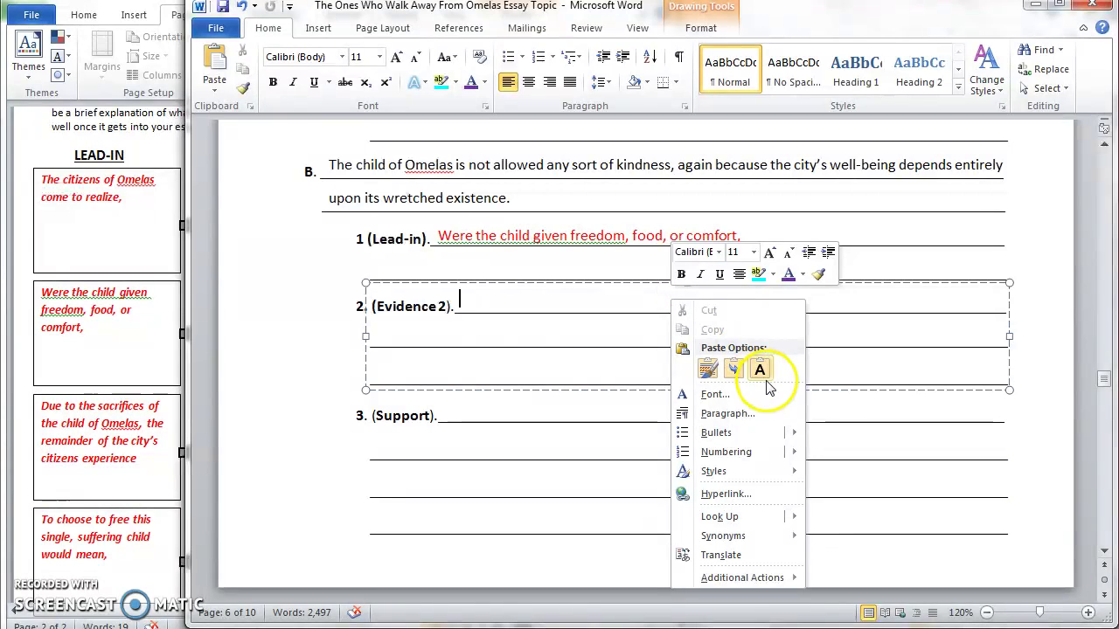
click(762, 373)
Step: Copy the second support passage, beginning "An immediate fall from grace", and paste it as text only at 3 (Support) under B
click(155, 341)
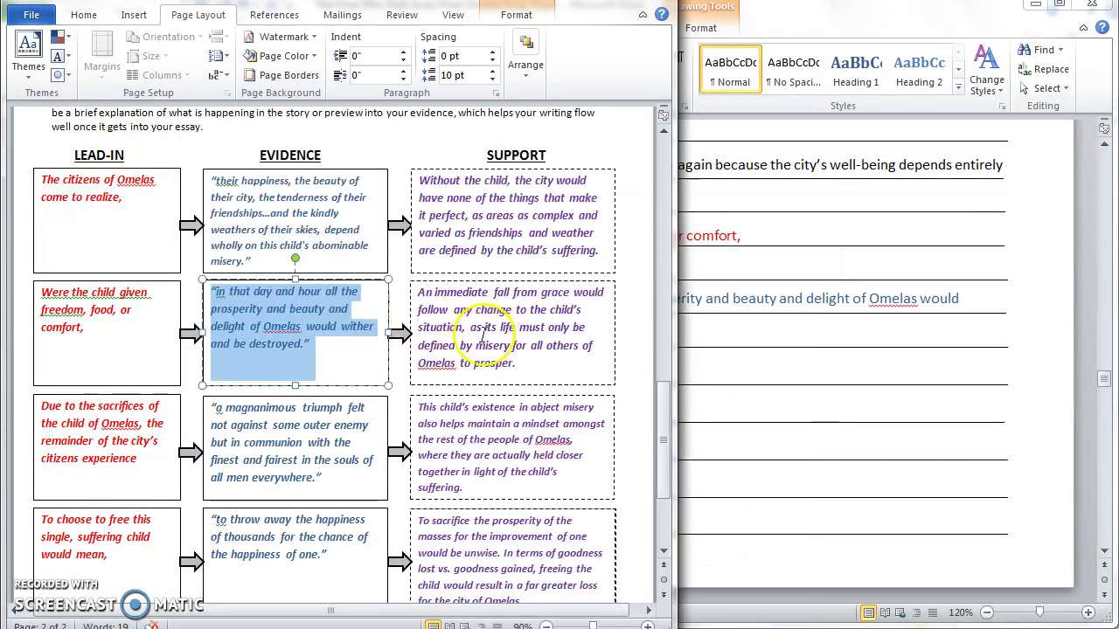
drag(530, 365, 411, 294)
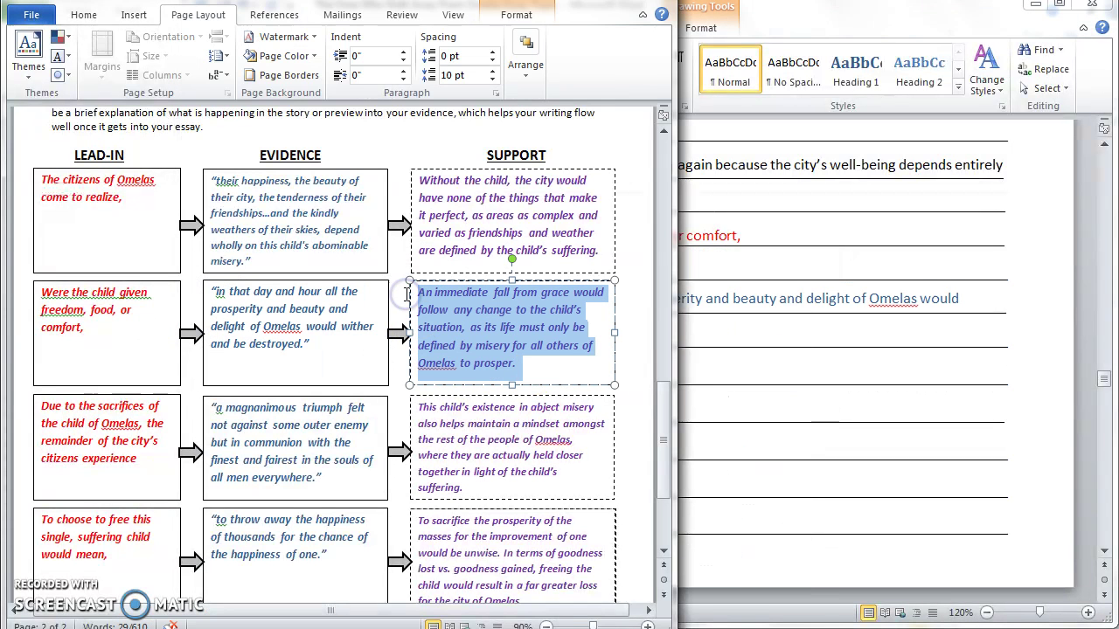
click(801, 392)
click(638, 402)
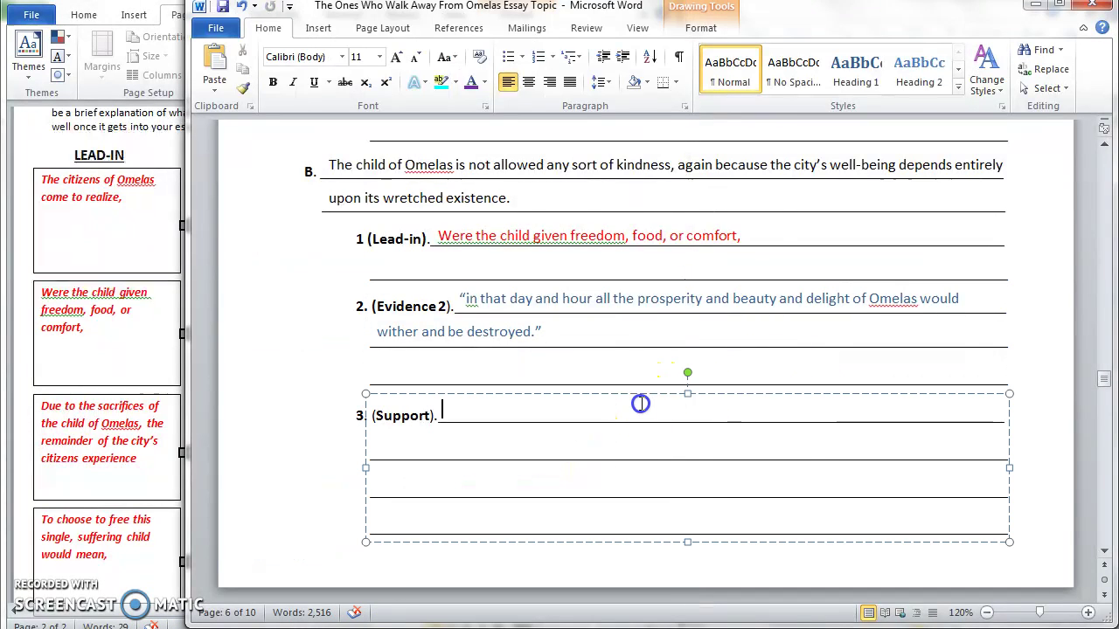
right_click(642, 409)
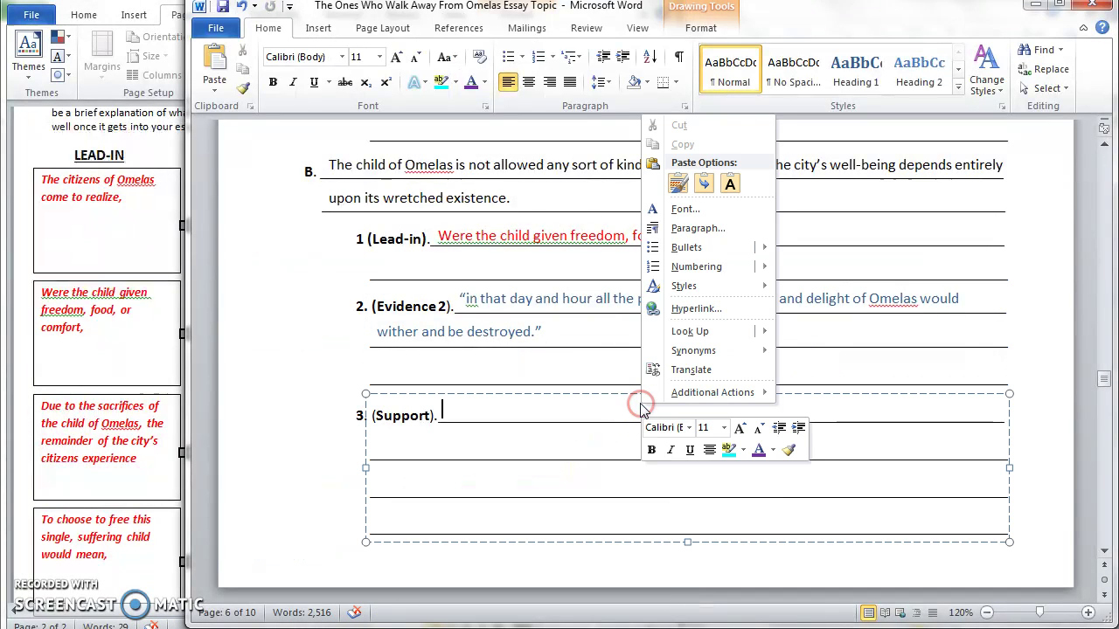
click(731, 183)
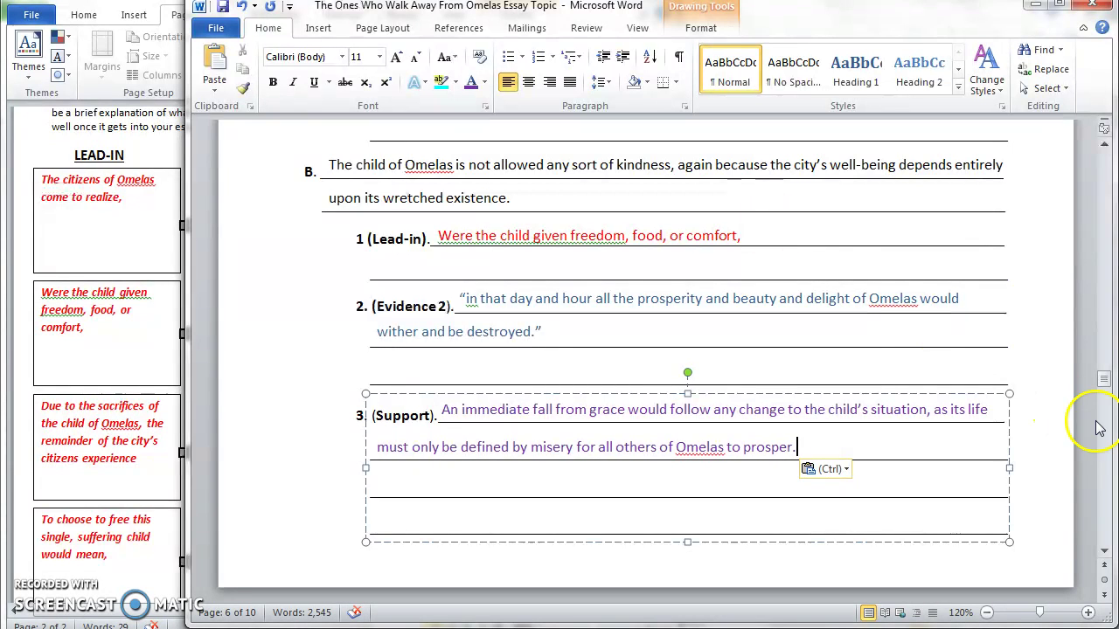
Step: Begin point C of the outline with "Although the child is living a life of abject suffering,"
click(1103, 553)
click(1103, 552)
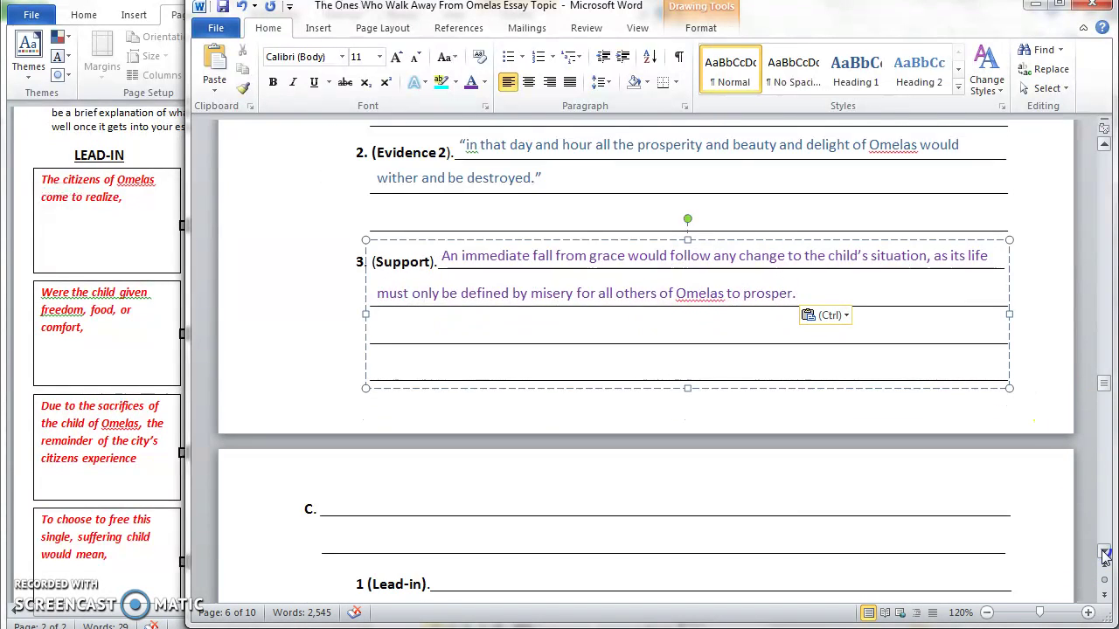
click(1104, 555)
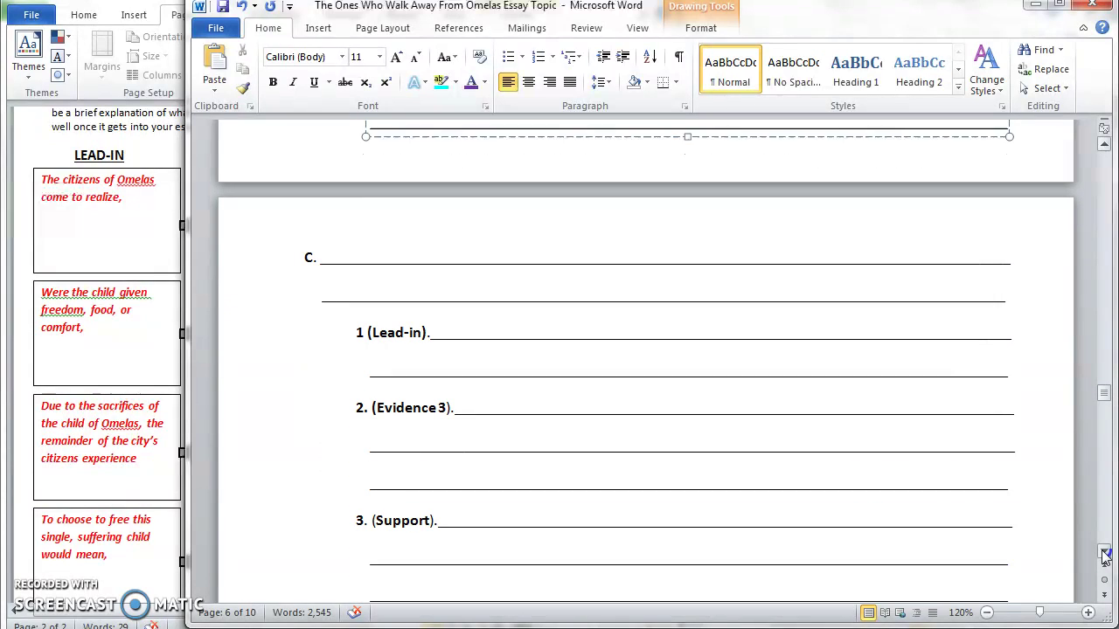
click(249, 614)
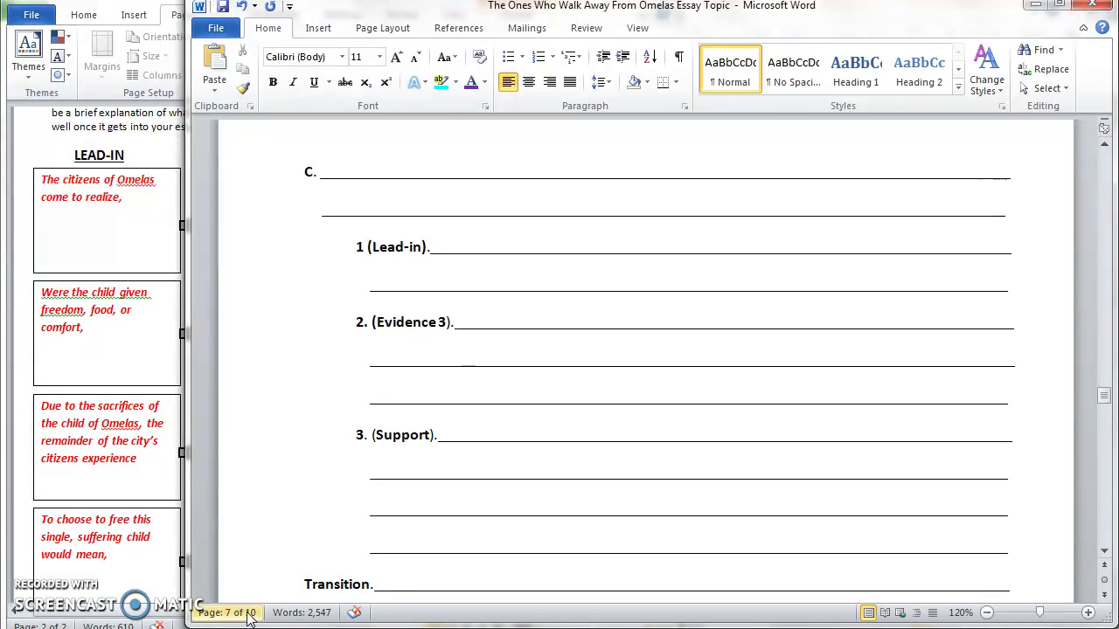
click(376, 171)
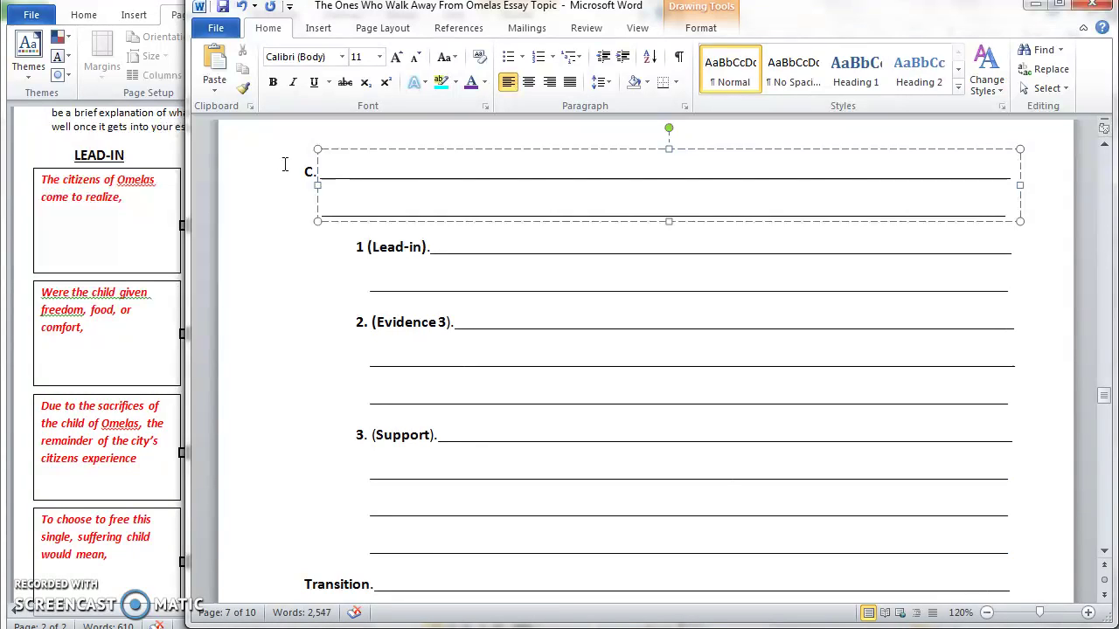
text(Although the )
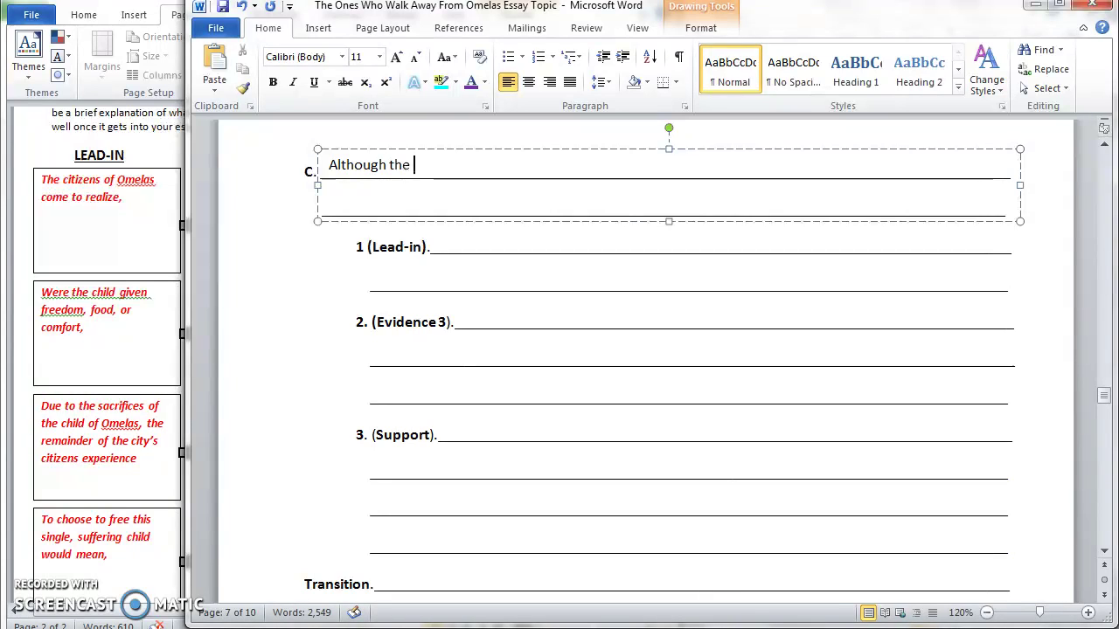
text(child is living a life of ab)
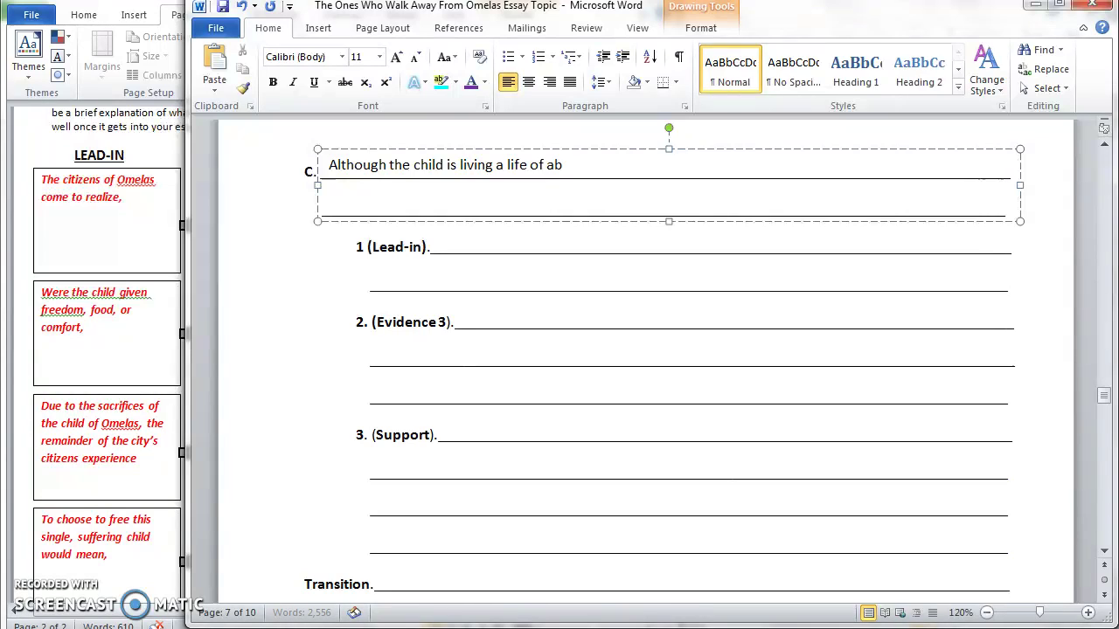
text(ject suffering, th)
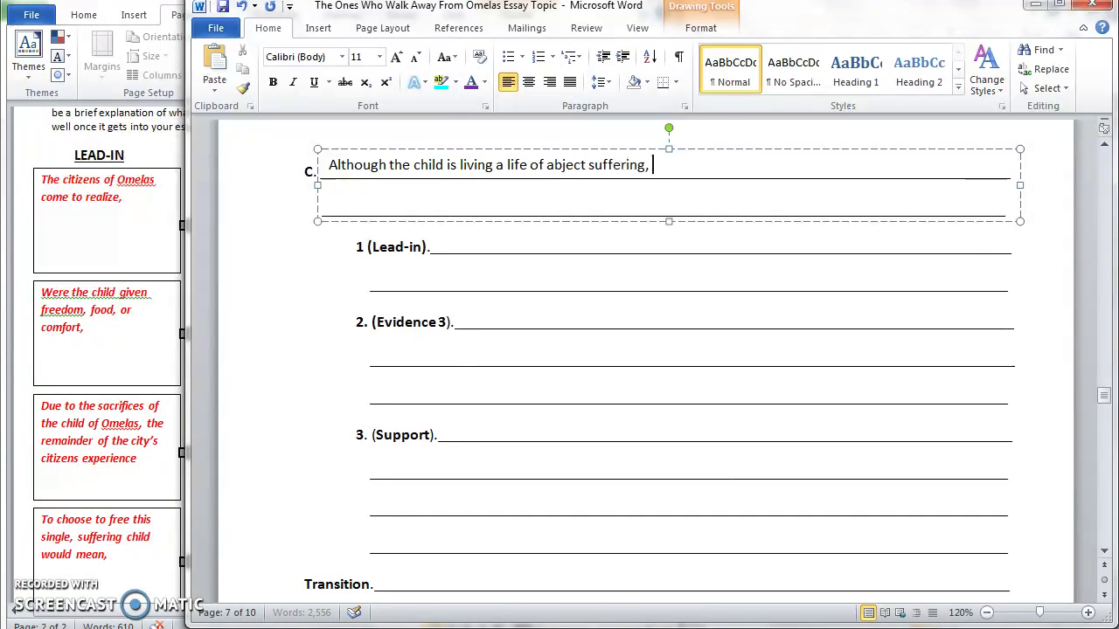
key(BackSpace)
key(BackSpace)
Step: Complete point C: "its existence and means of taking away the sadness from all others has a very positive impact on the rest of the citizens of Omelas."
text(its existence and mean)
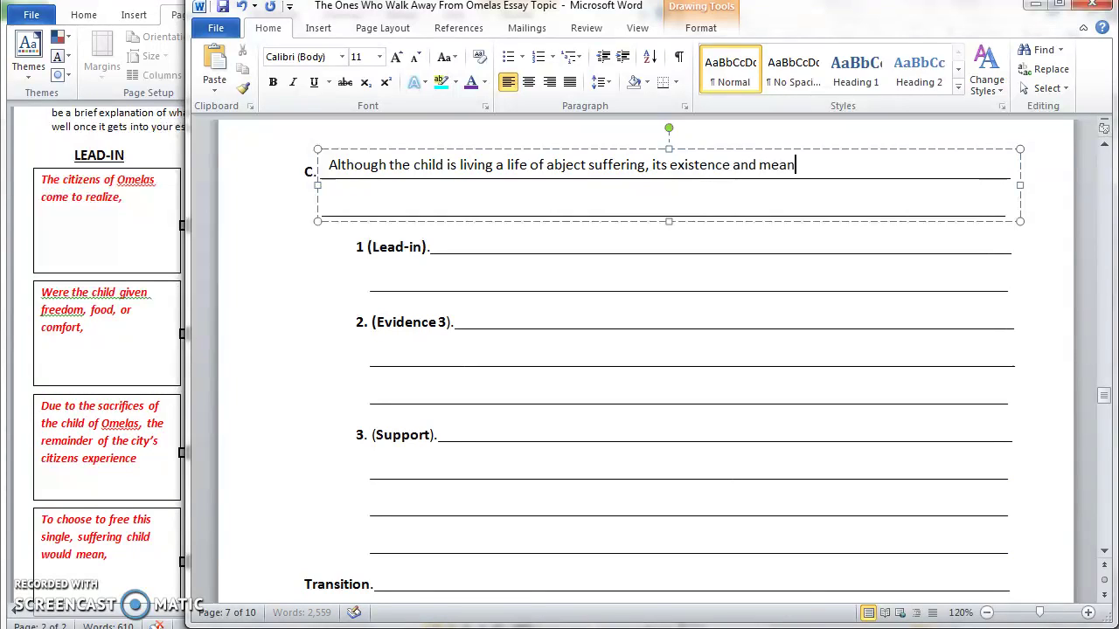
text(s of taking away the sadness from all others)
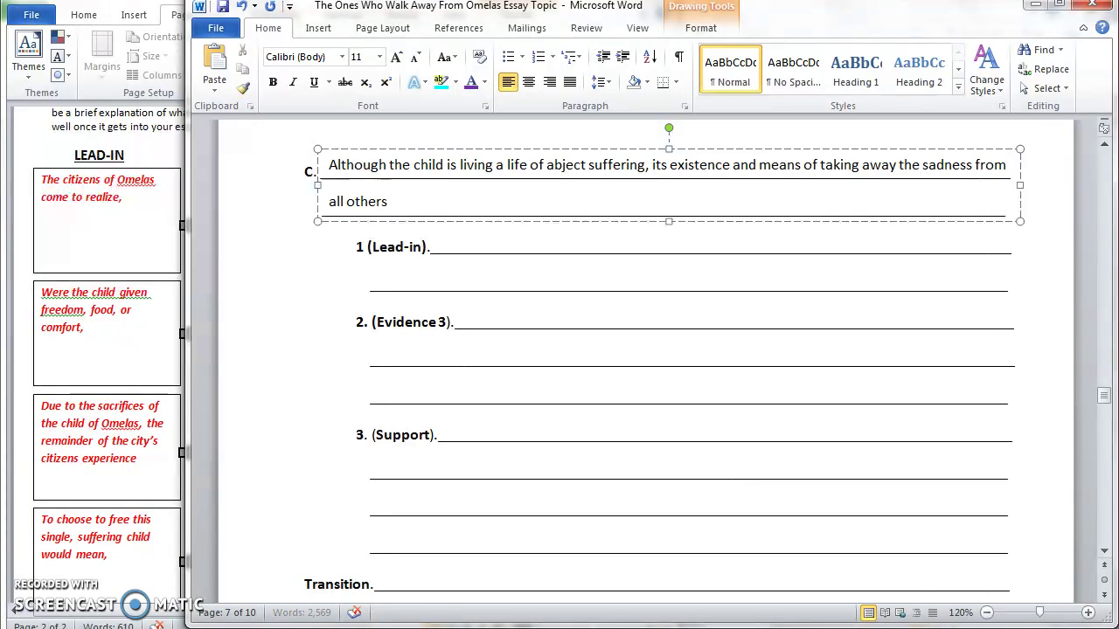
text( has a very positive impact on the re)
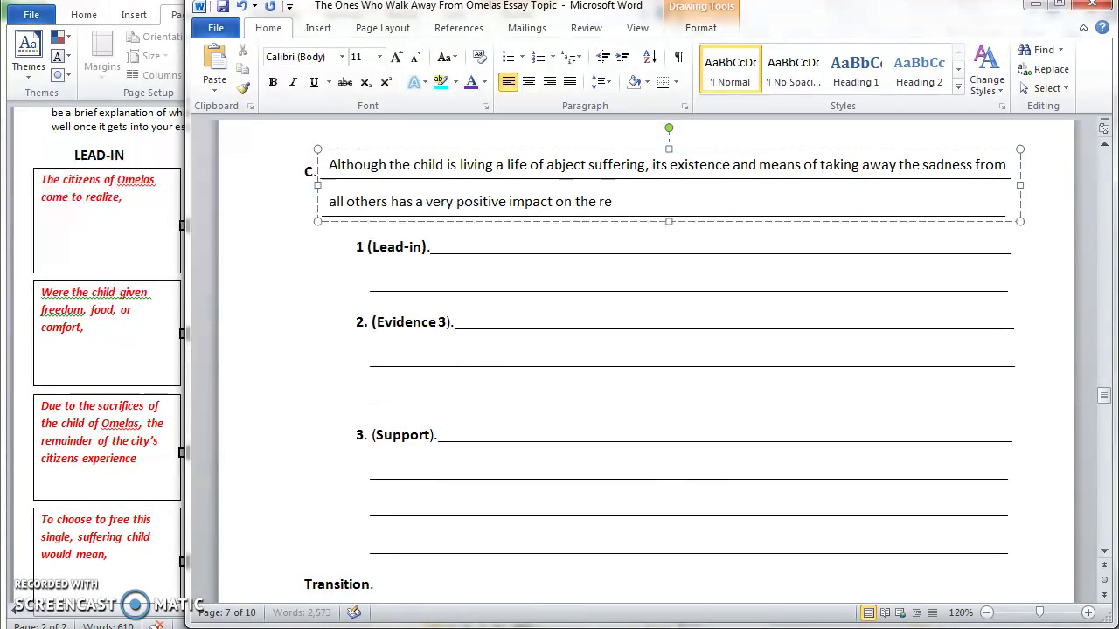
text(st of the citizens of Omelas.)
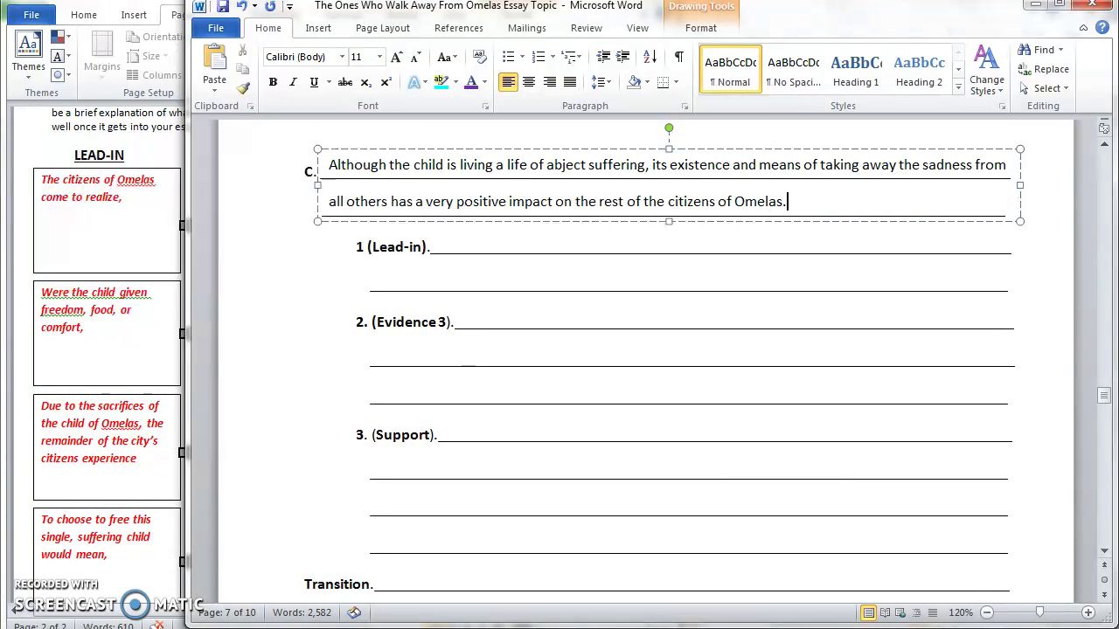
Step: Copy the third lead-in, beginning "Due to the sacrifices of the child of Omelas", and paste it as text only at 1 (Lead-in) under C
click(93, 446)
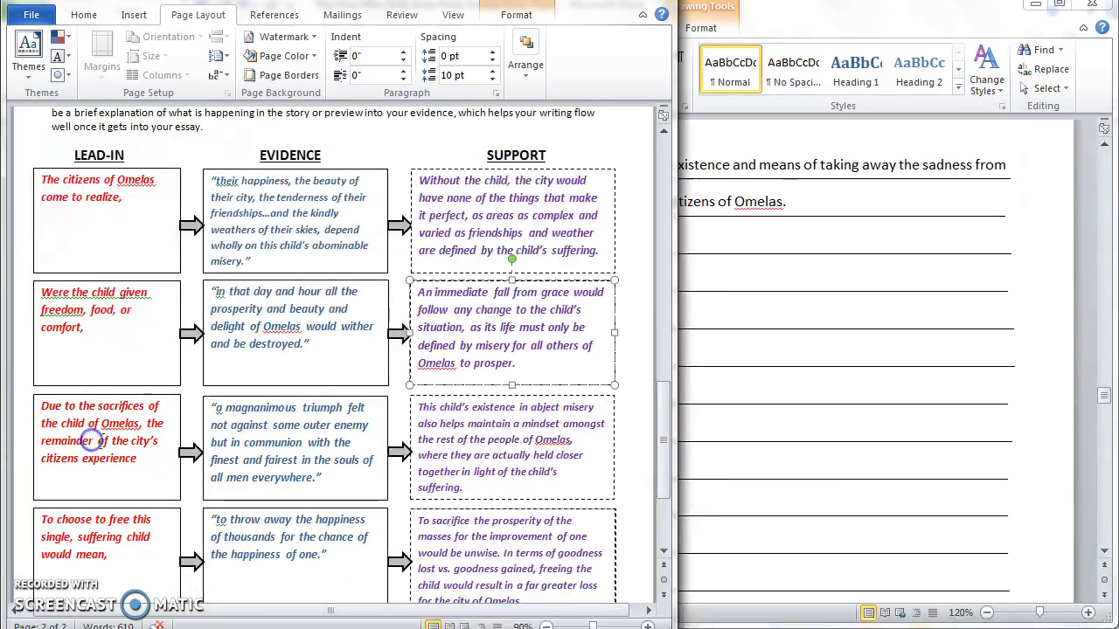
drag(140, 458, 30, 409)
key(ctrl+c)
click(729, 282)
click(626, 249)
right_click(626, 248)
click(711, 317)
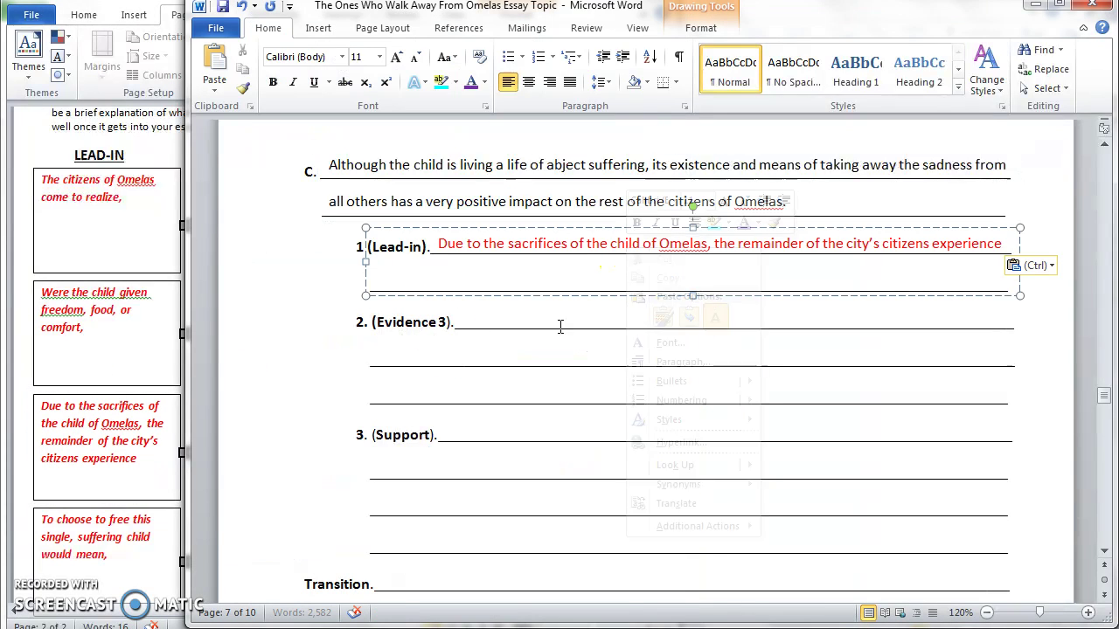
Step: Copy the third evidence quote, beginning "a magnanimous triumph felt", and paste it as text only at 2 (Evidence 3)
click(171, 472)
drag(320, 477, 211, 408)
key(ctrl+c)
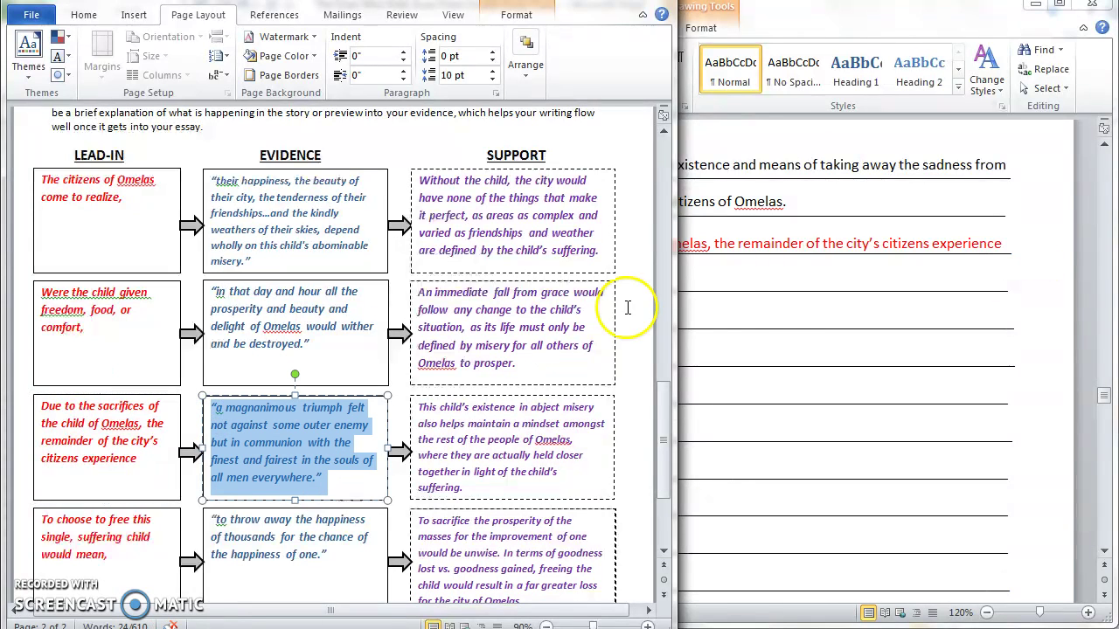
click(768, 337)
click(706, 300)
right_click(706, 306)
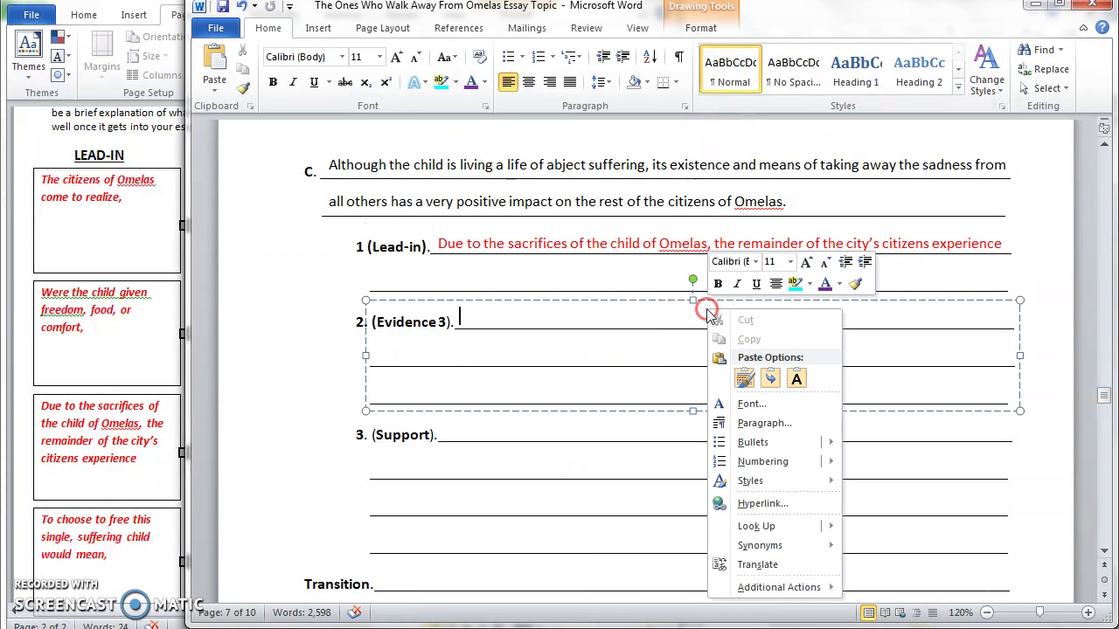
click(796, 378)
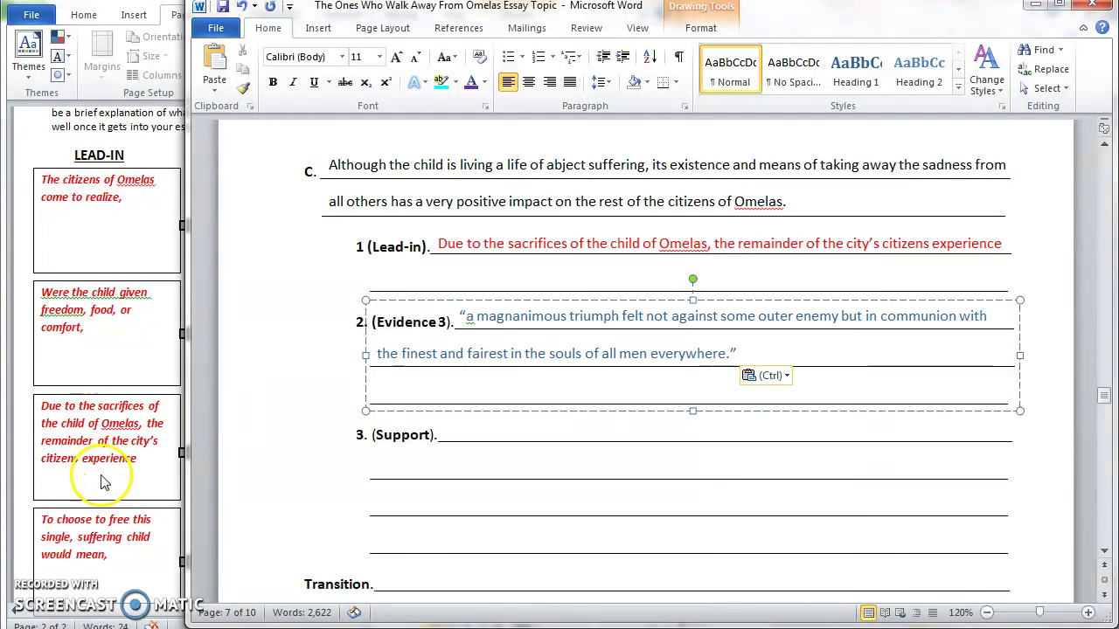
Step: Copy the third support passage, beginning "This child's existence in abject misery", and paste it as text only at 3 (Support) under C
click(98, 487)
drag(492, 497, 418, 400)
key(ctrl+c)
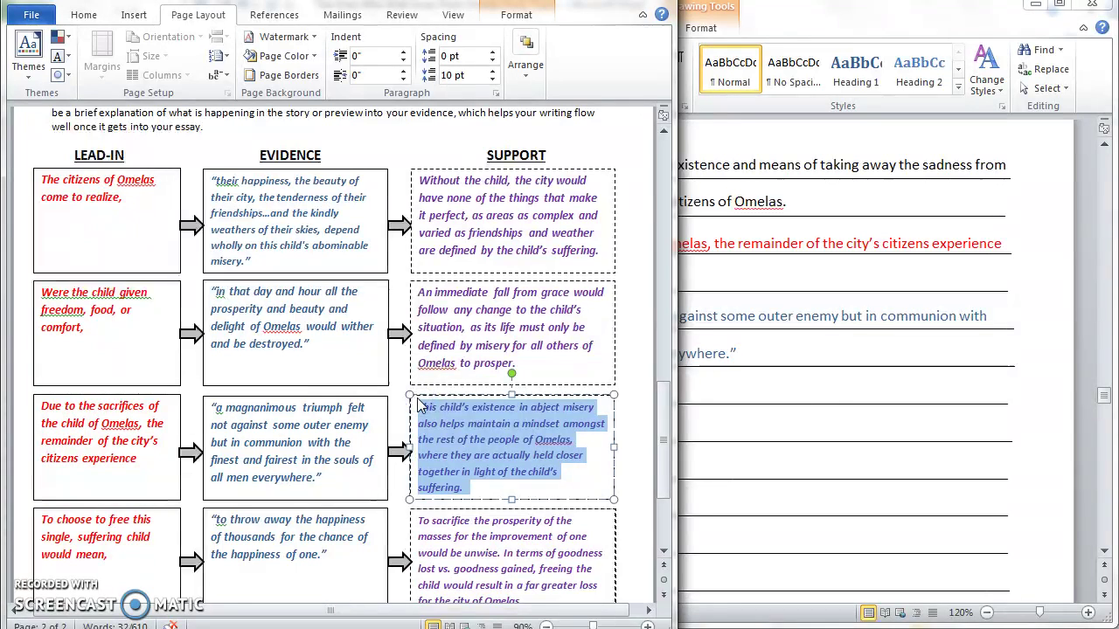
click(795, 401)
click(694, 429)
right_click(694, 429)
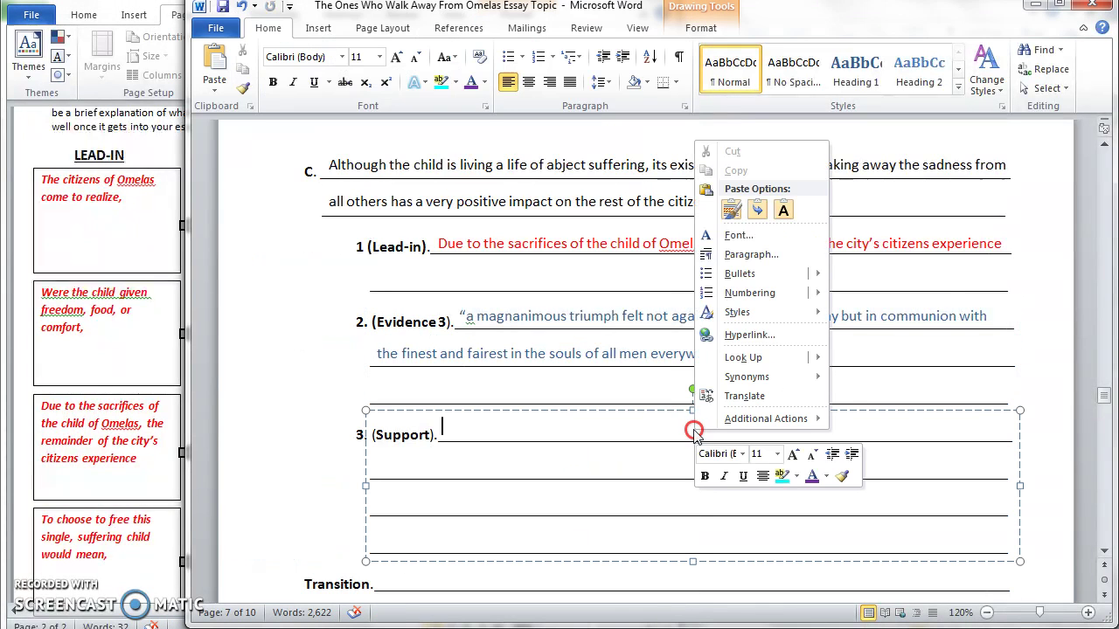
click(783, 210)
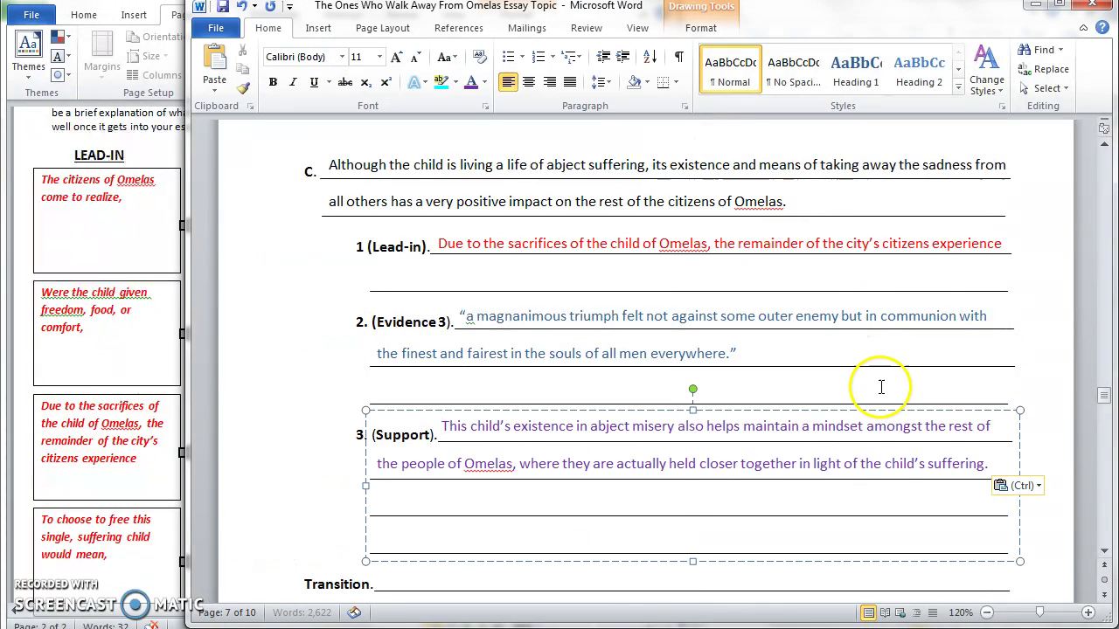
Step: Fill in the Transition with the passage from "While it is true that the child lives a life" to "is one that should remain unchanged."
click(1105, 553)
click(1106, 553)
click(1105, 553)
click(1106, 553)
click(1106, 553)
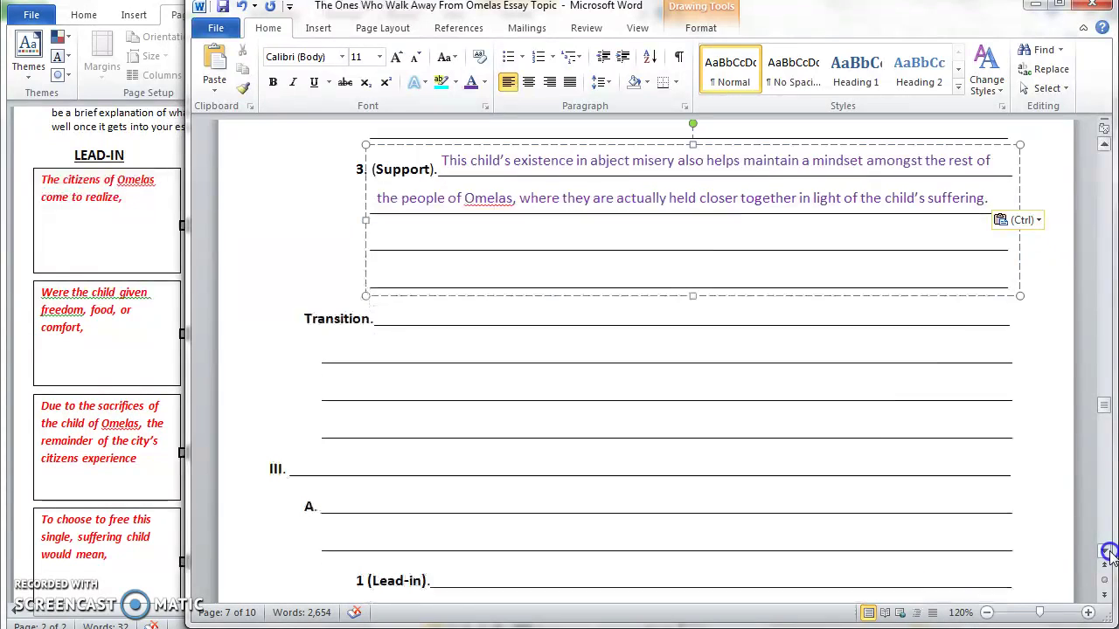
click(445, 312)
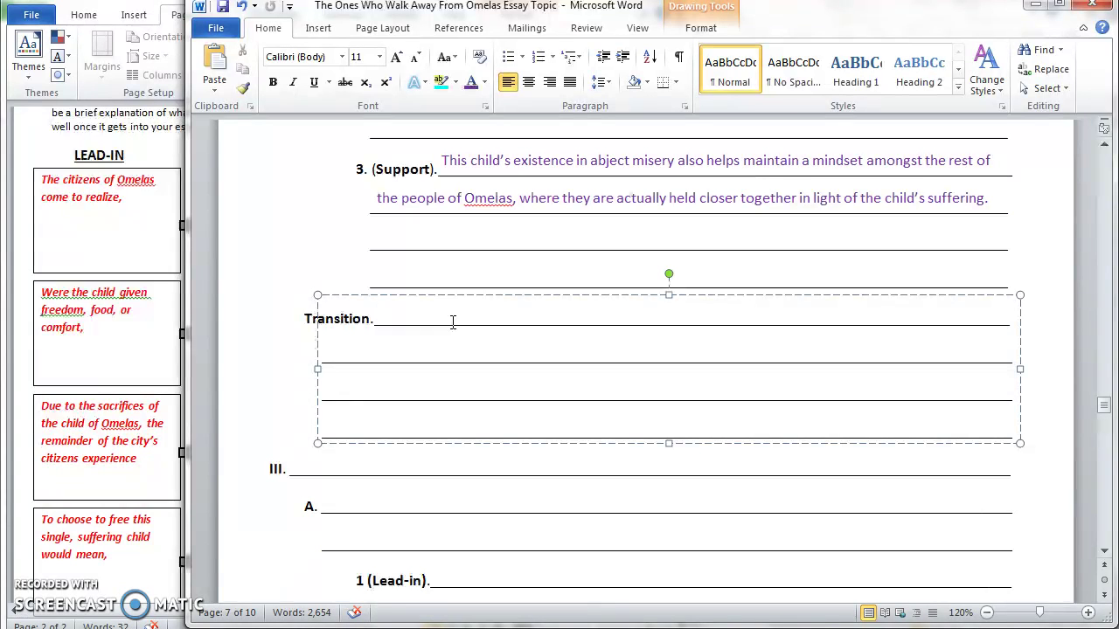
text(While it is true that the child lives a life that is unthinkably negative, the terms of the existence of Omelas dictate the child must be there for the perfection of the lives of others. Because the improvement on the child’s life, were it given freedom, would not remotely compensate for the loss experienced by others, it is a sad fact that the child’s existence is one that should remain unchanged.)
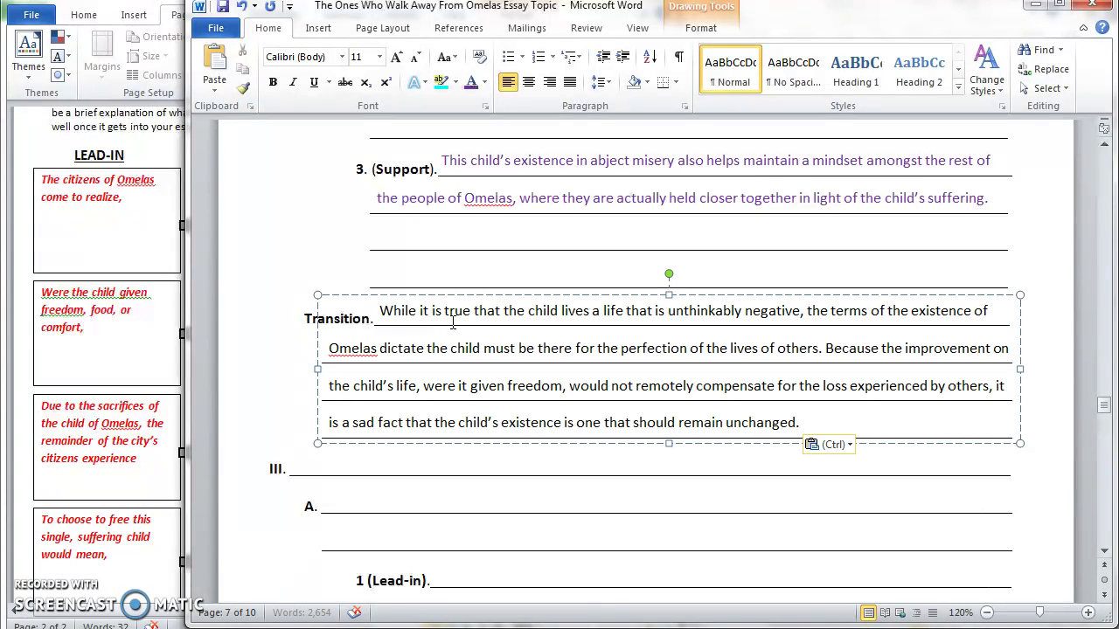
click(298, 284)
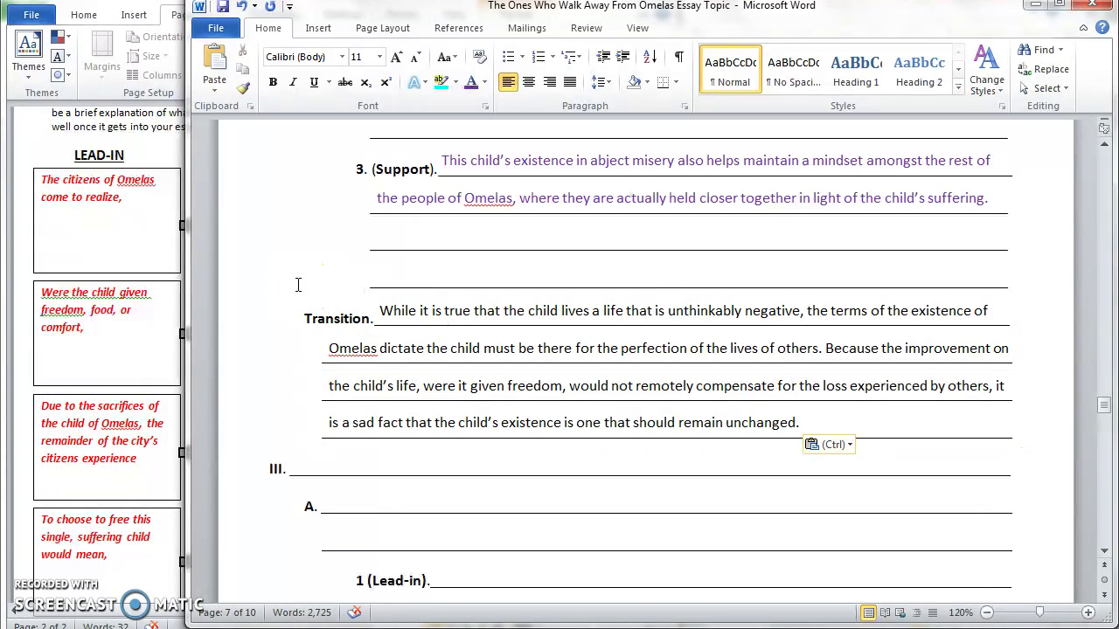